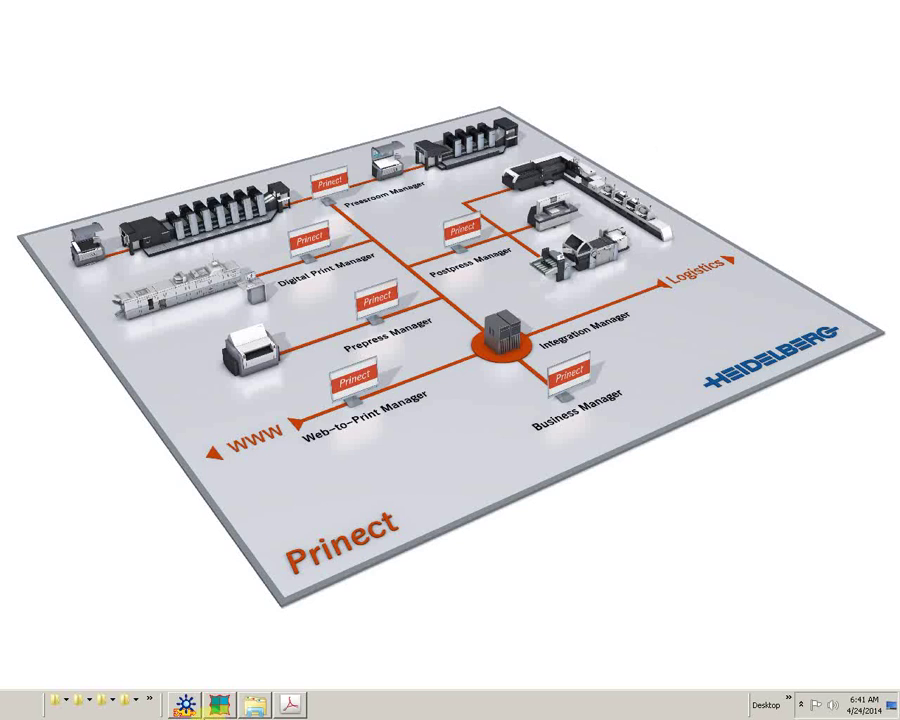
Open the Montage job in Prinect Cockpit and view its 28 page thumbnails
{"action": "left_click", "coordinate": [186, 706]}
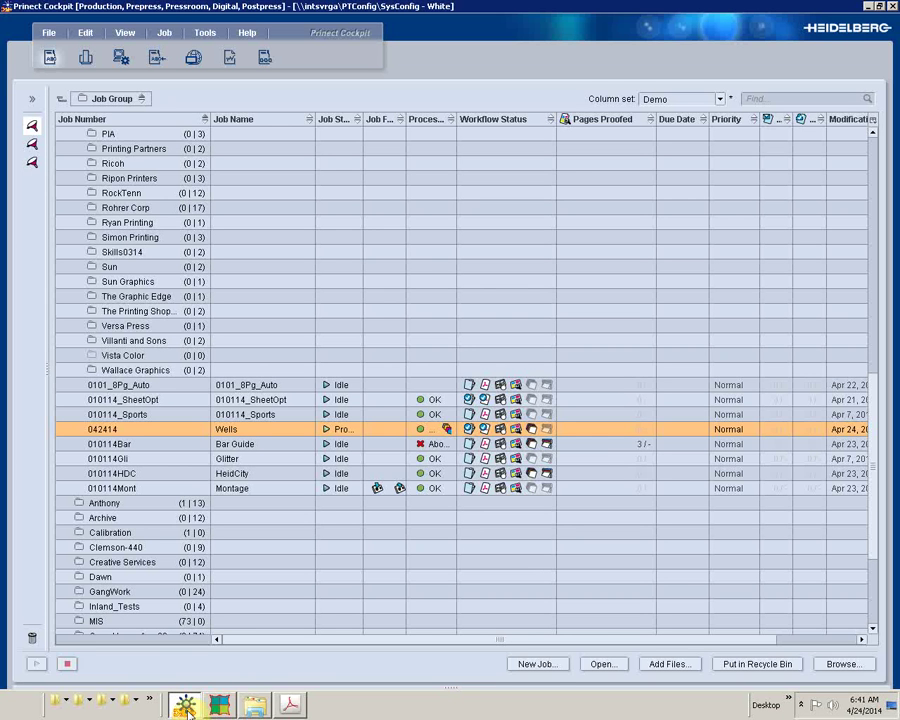
{"action": "left_click", "coordinate": [130, 489]}
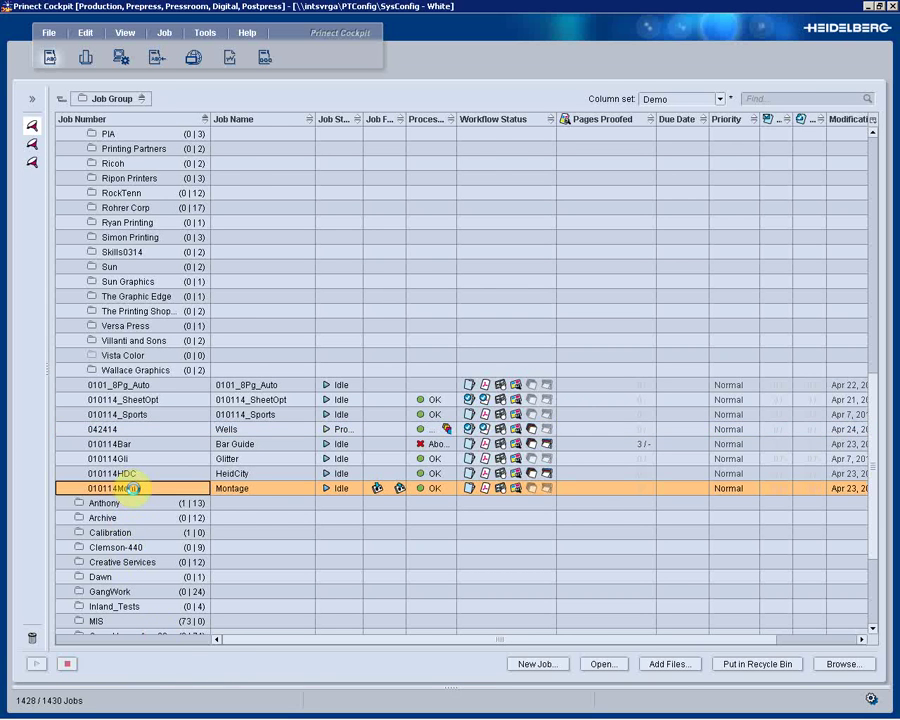
{"action": "double_click", "coordinate": [133, 489]}
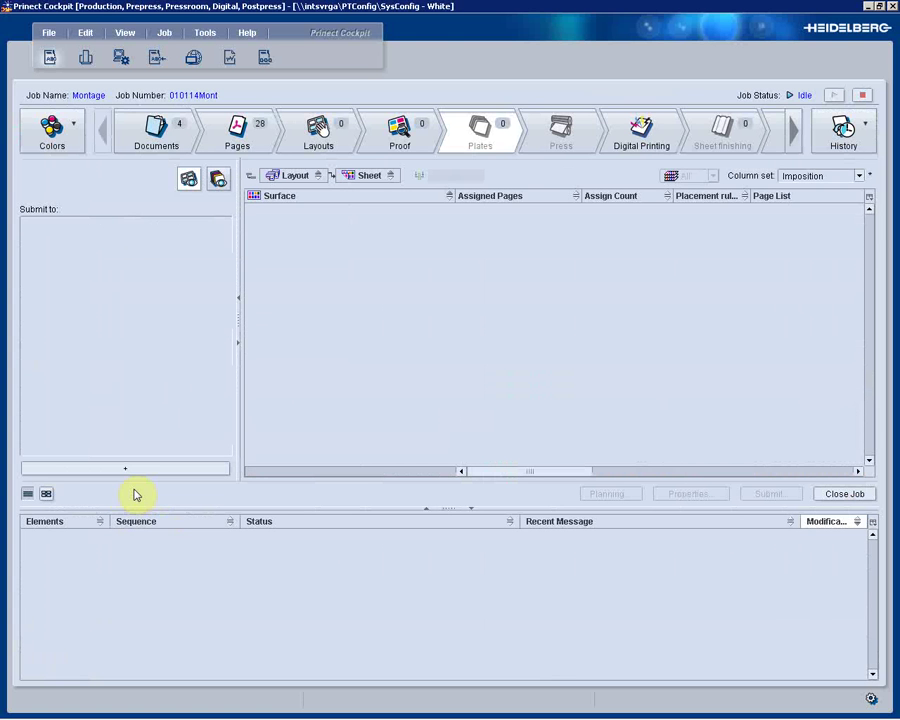
{"action": "left_click", "coordinate": [238, 145]}
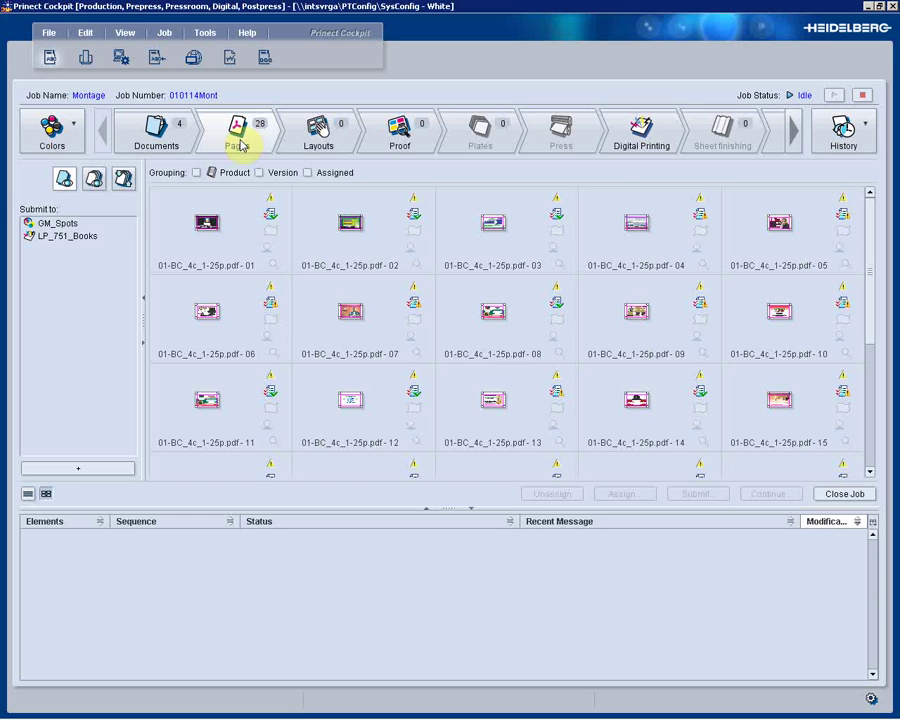
From the job's Layouts view, create a new layout so the Job Assistant opens at Job Data
{"action": "left_click", "coordinate": [299, 137]}
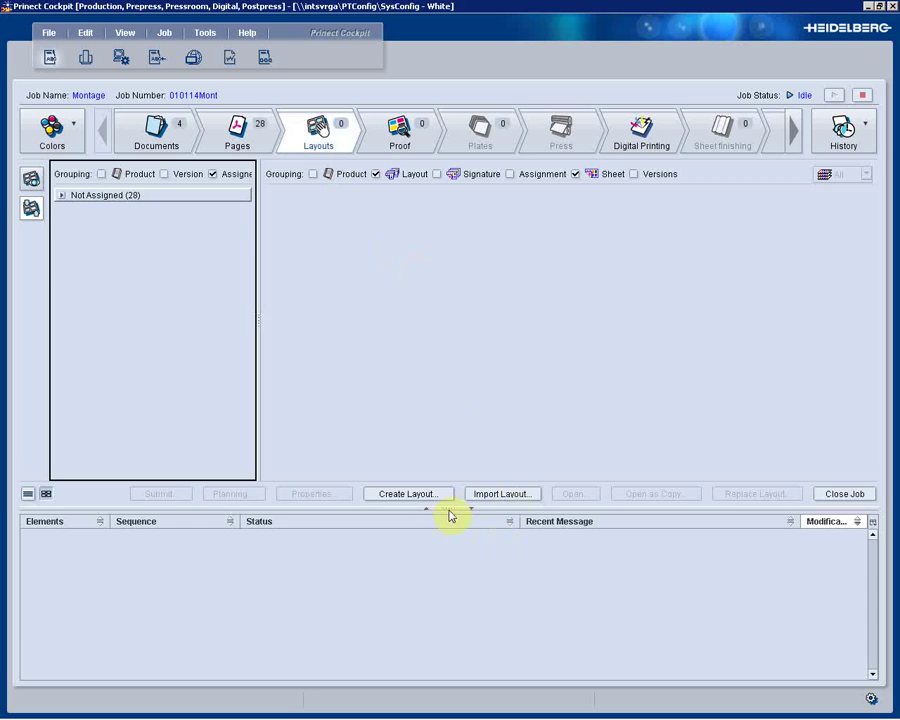
{"action": "left_click_drag", "start_coordinate": [450, 508], "coordinate": [450, 617]}
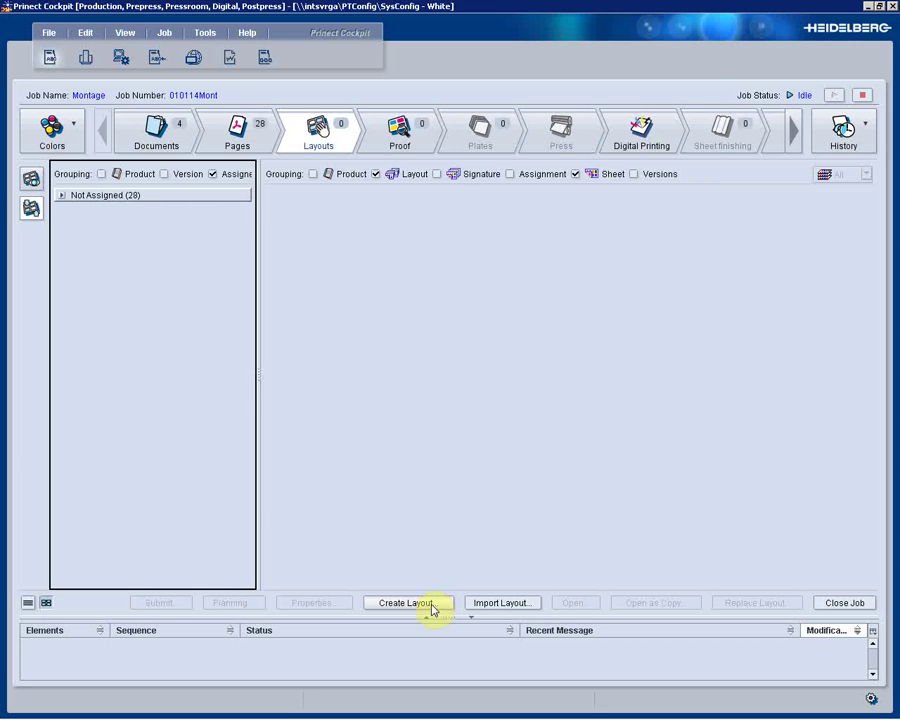
{"action": "left_click", "coordinate": [433, 604]}
{"action": "left_click", "coordinate": [634, 493]}
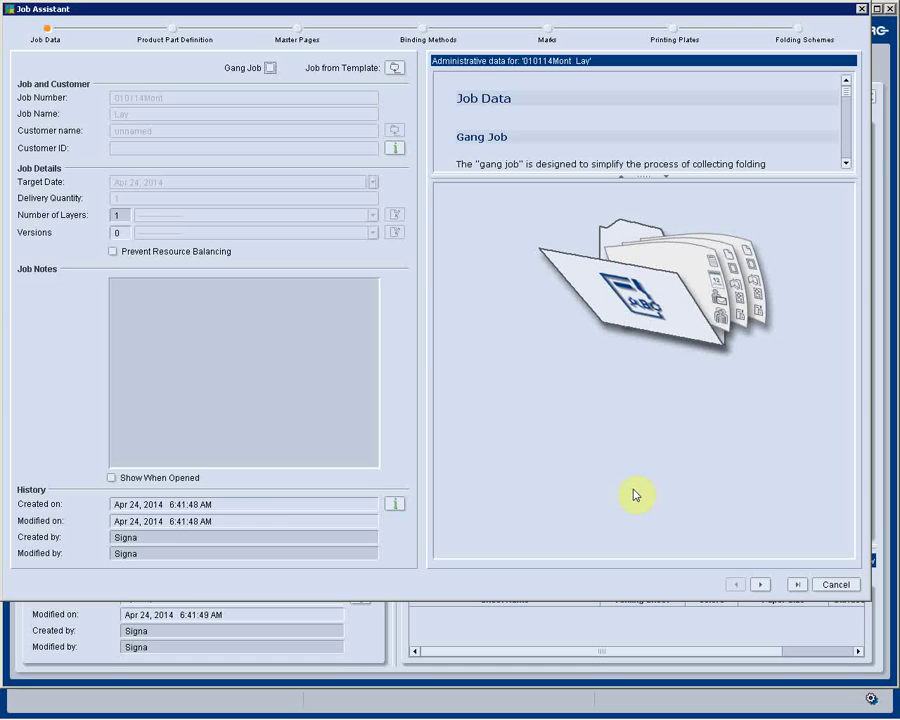
Set the work mode to Montage and choose the XL75_Std plate template
{"action": "key", "text": "Return"}
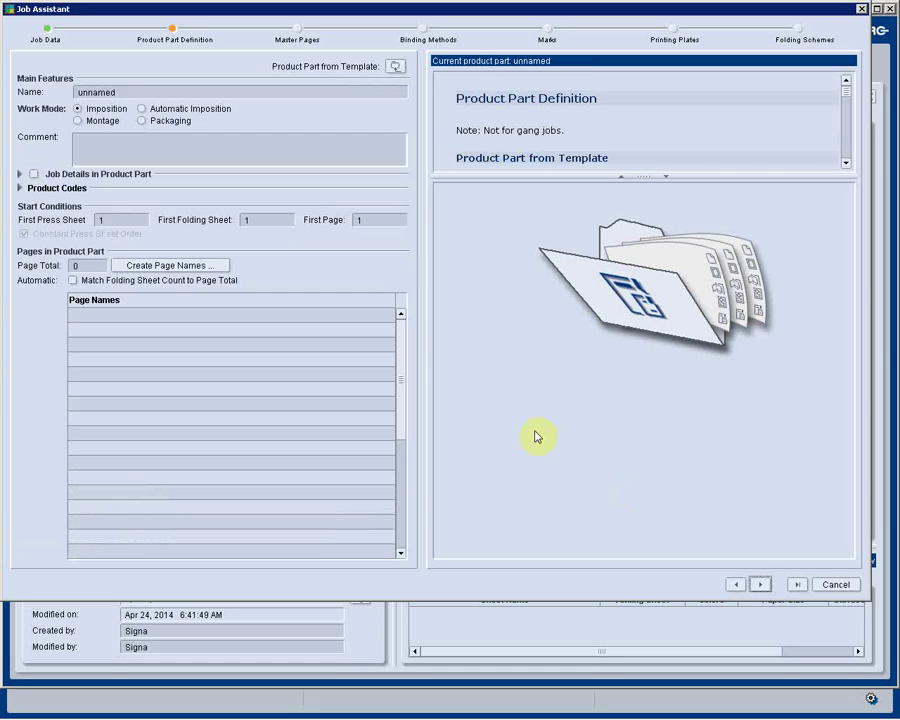
{"action": "left_click", "coordinate": [104, 122]}
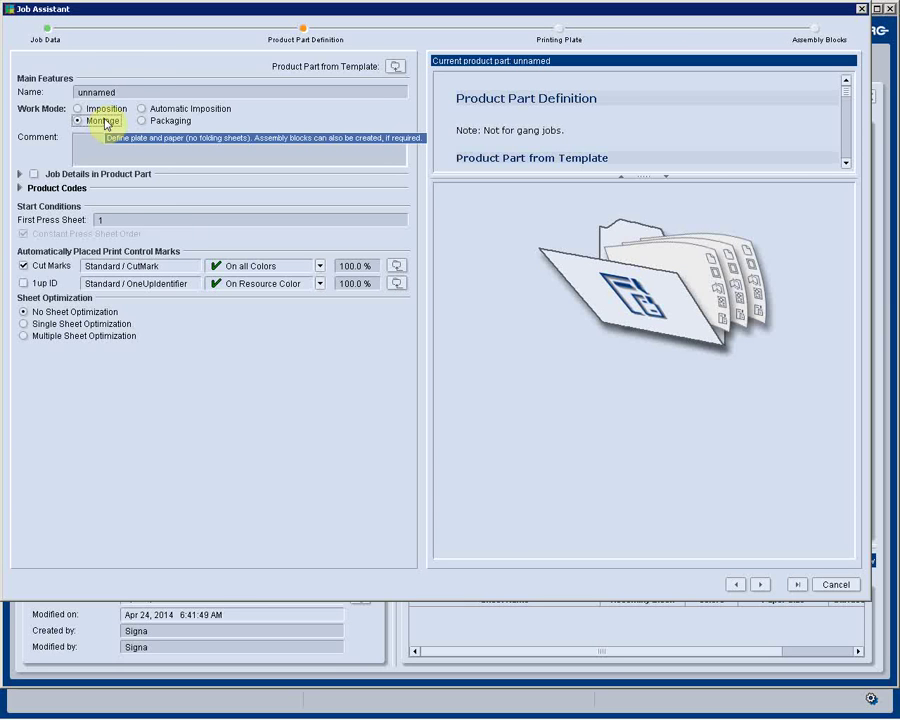
{"action": "key", "text": "Return"}
{"action": "left_click", "coordinate": [396, 84]}
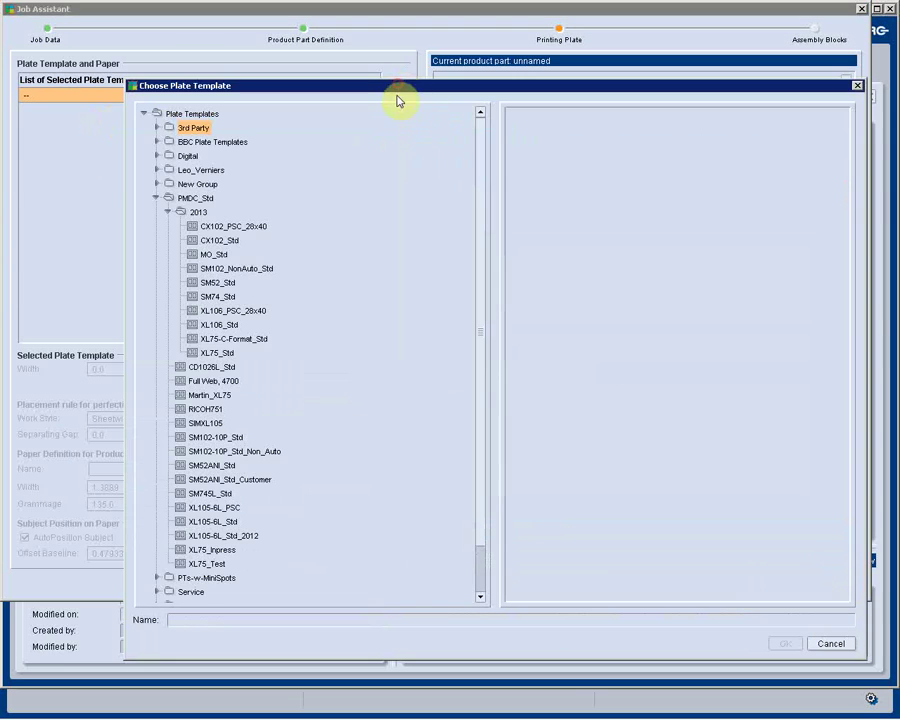
{"action": "left_click", "coordinate": [221, 352]}
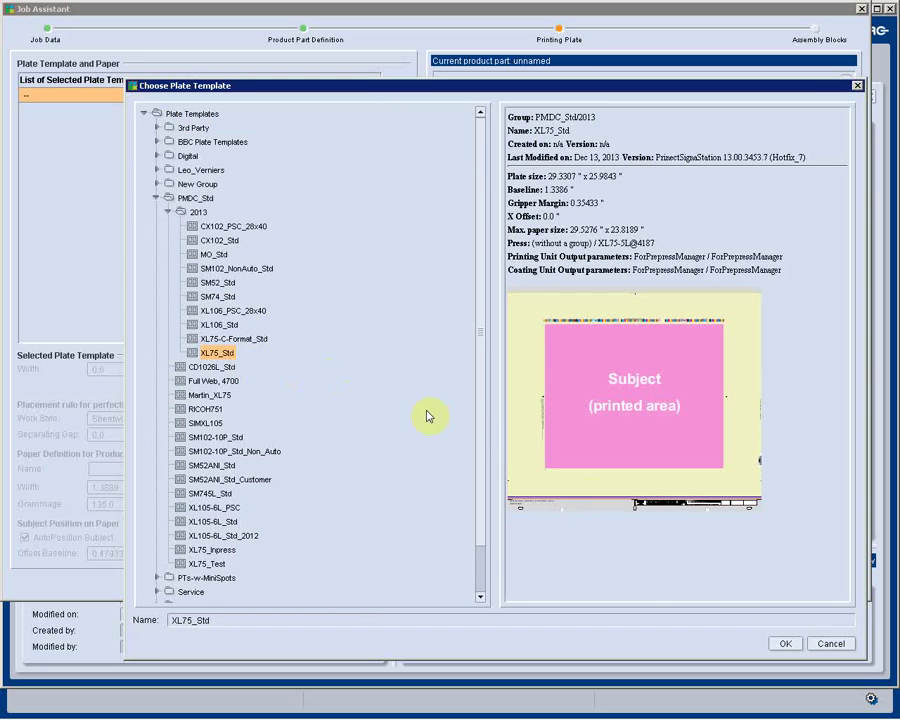
{"action": "left_click", "coordinate": [785, 643]}
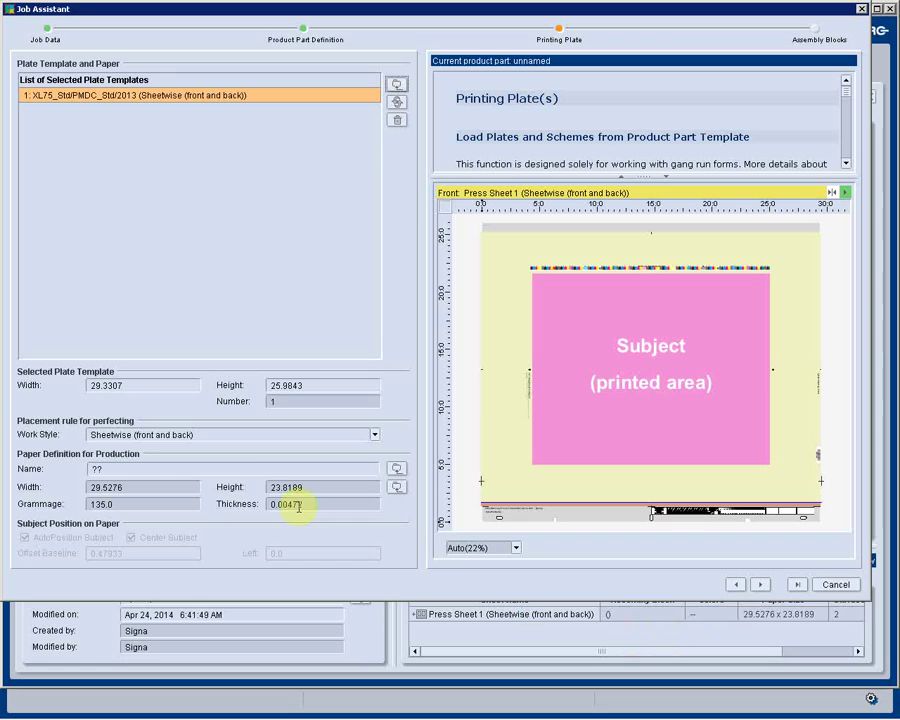
Set the paper size to 29.0 x 23.0 and finish the layout wizard
{"action": "double_click", "coordinate": [175, 489]}
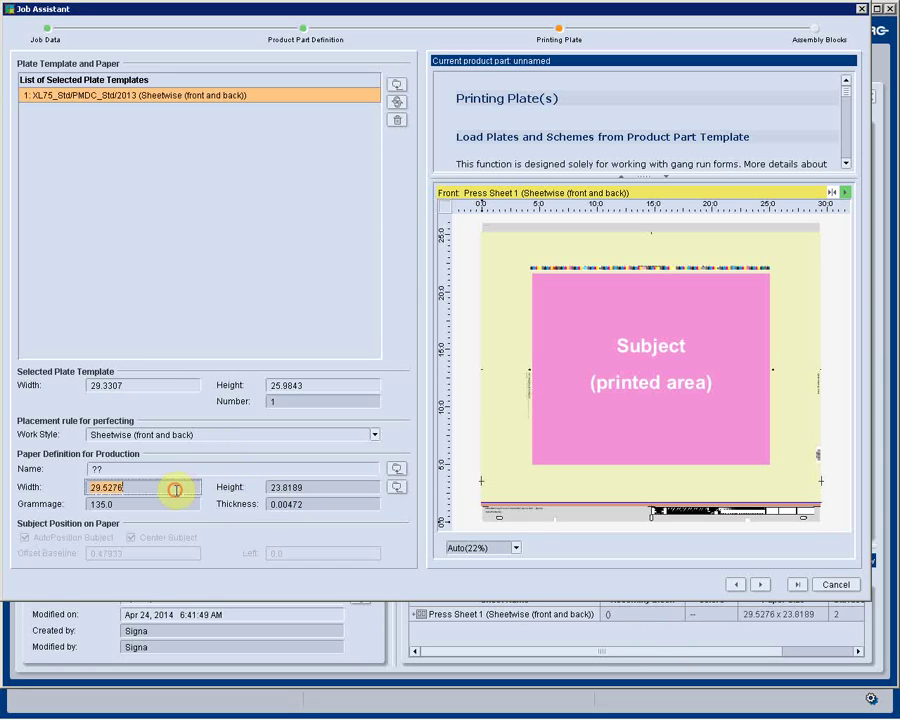
{"action": "type", "text": "29"}
{"action": "key", "text": "Tab"}
{"action": "type", "text": "23"}
{"action": "key", "text": "Tab"}
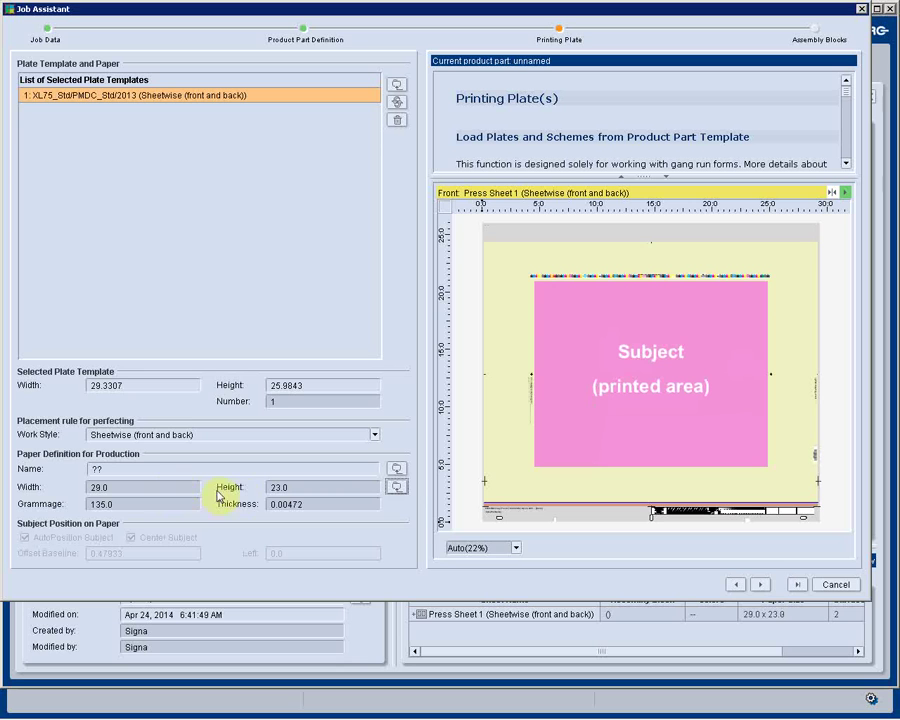
{"action": "left_click", "coordinate": [798, 584]}
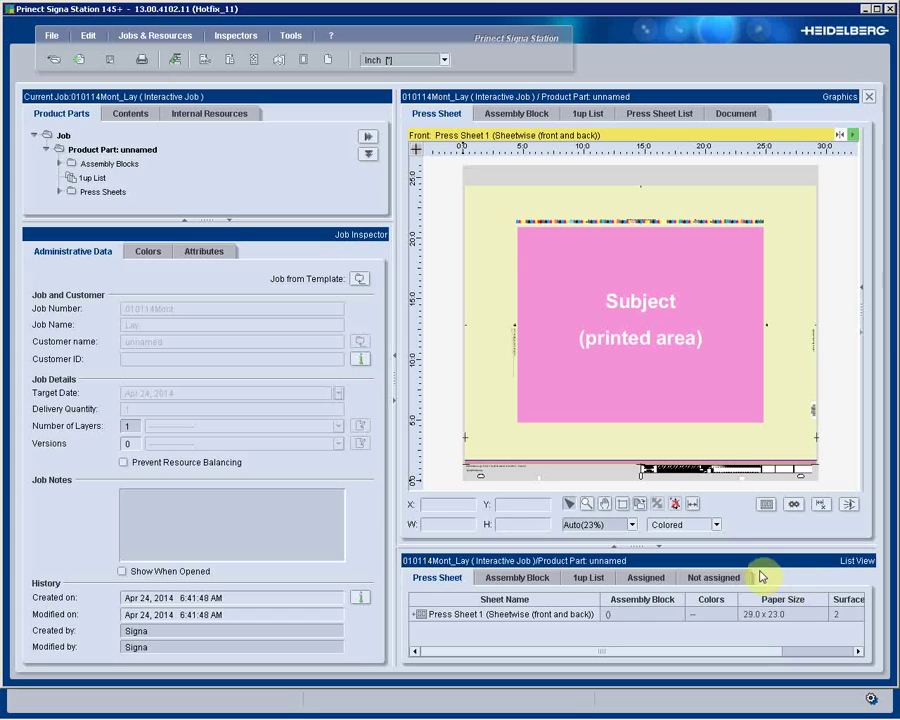
Place Wine_Label_4c.pdf, Wine_Label_6.pdf and WineLabels_3Tr_Cr.pdf onto Press Sheet 1
{"action": "left_click", "coordinate": [141, 115]}
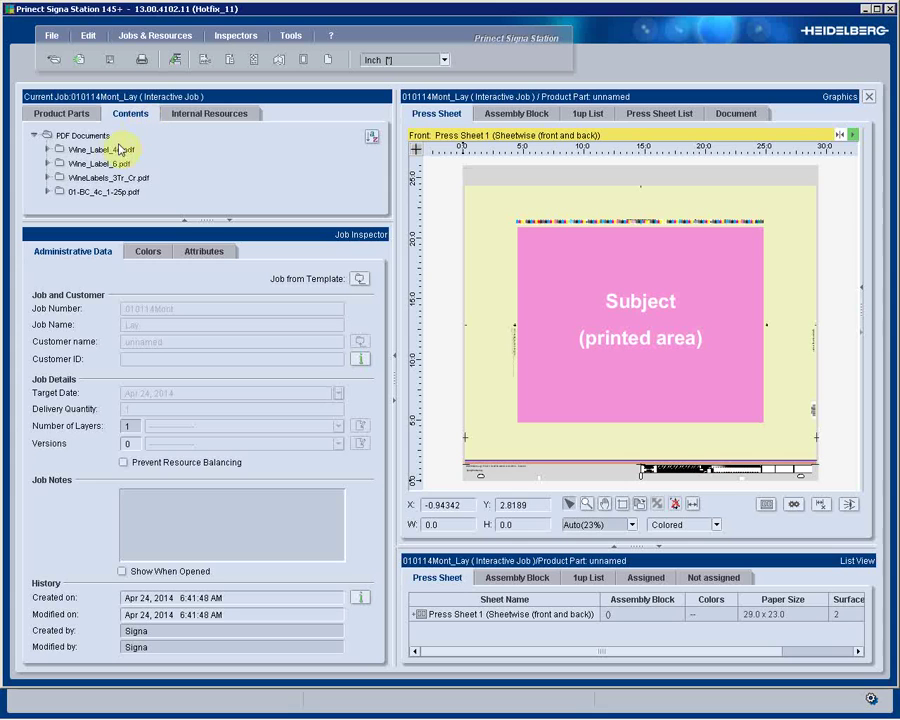
{"action": "left_click_drag", "start_coordinate": [88, 149], "coordinate": [655, 428]}
{"action": "left_click_drag", "start_coordinate": [90, 168], "coordinate": [738, 418]}
{"action": "left_click_drag", "start_coordinate": [100, 184], "coordinate": [518, 414]}
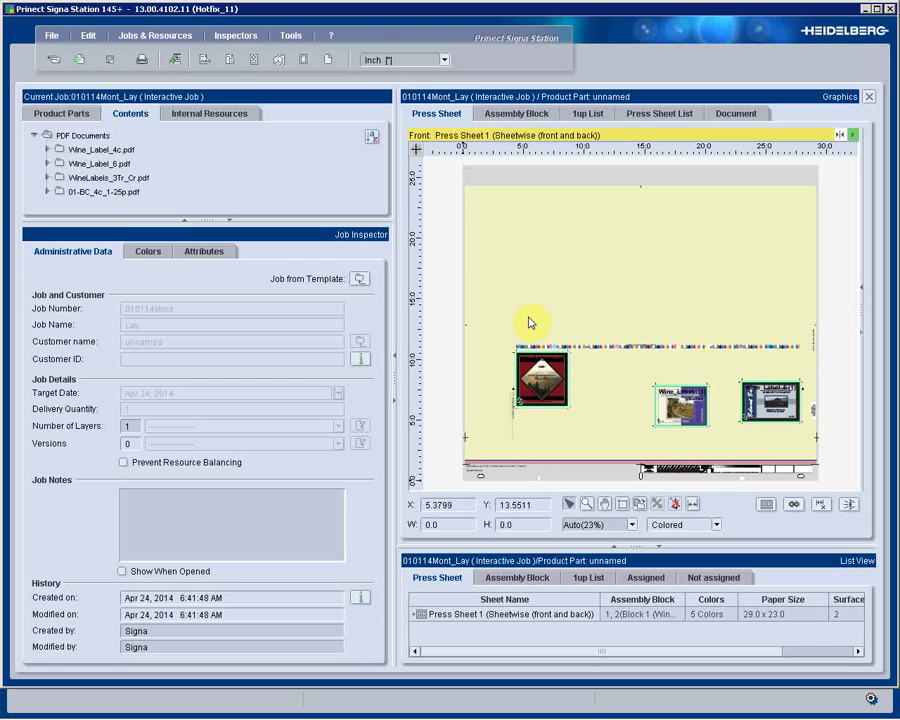
Repeat the dark diamond wine label as a 3 x 4 grid and shift it left and down
{"action": "left_click", "coordinate": [540, 374]}
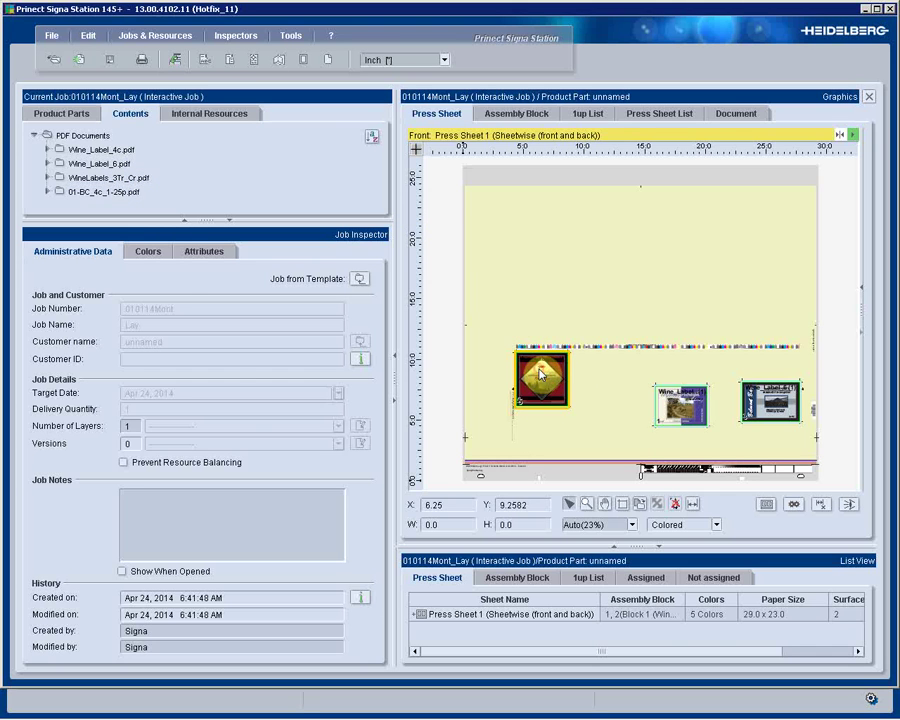
{"action": "double_click", "coordinate": [540, 374]}
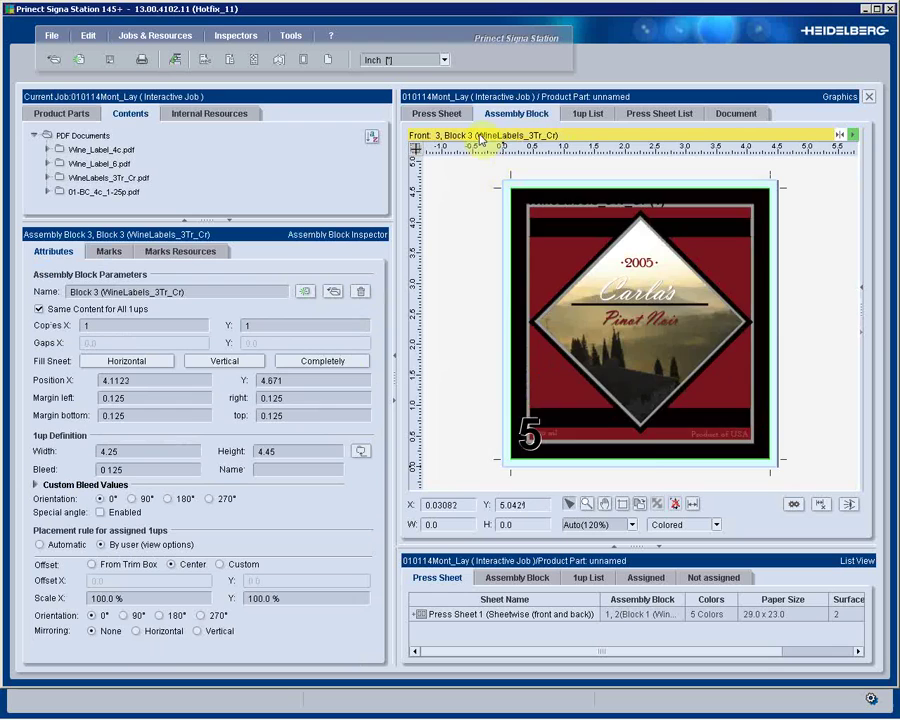
{"action": "left_click", "coordinate": [437, 114]}
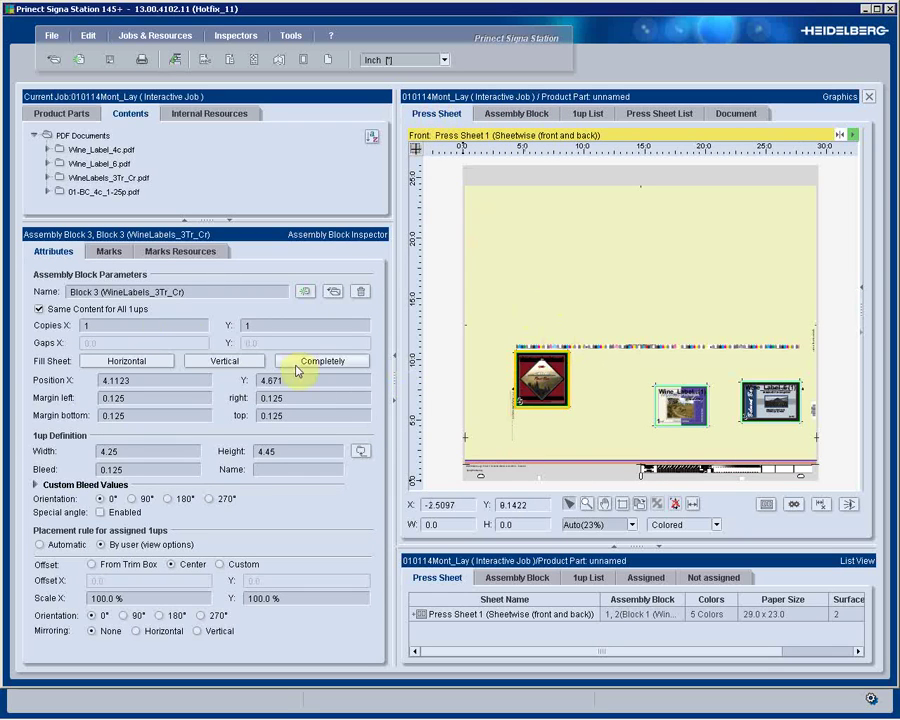
{"action": "double_click", "coordinate": [128, 328]}
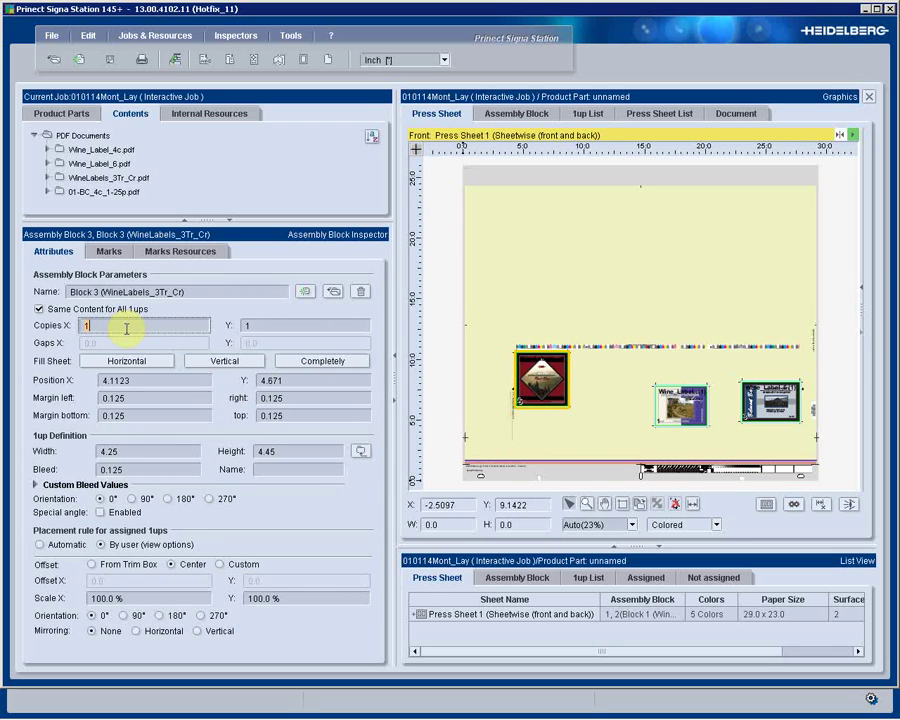
{"action": "type", "text": "3"}
{"action": "key", "text": "Tab"}
{"action": "type", "text": "4"}
{"action": "key", "text": "Tab"}
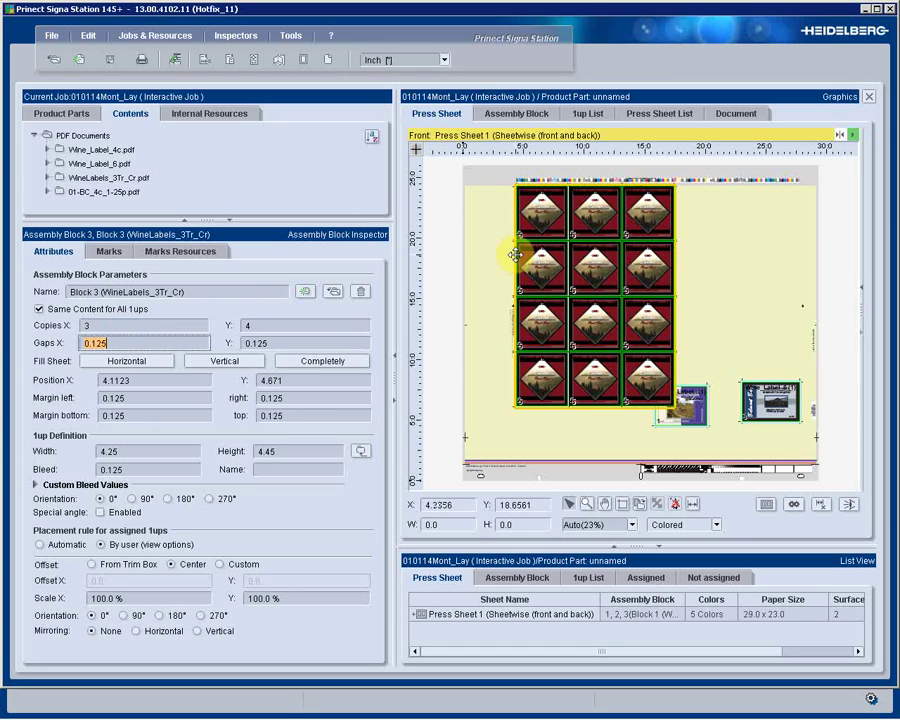
{"action": "left_click_drag", "start_coordinate": [514, 258], "coordinate": [476, 277]}
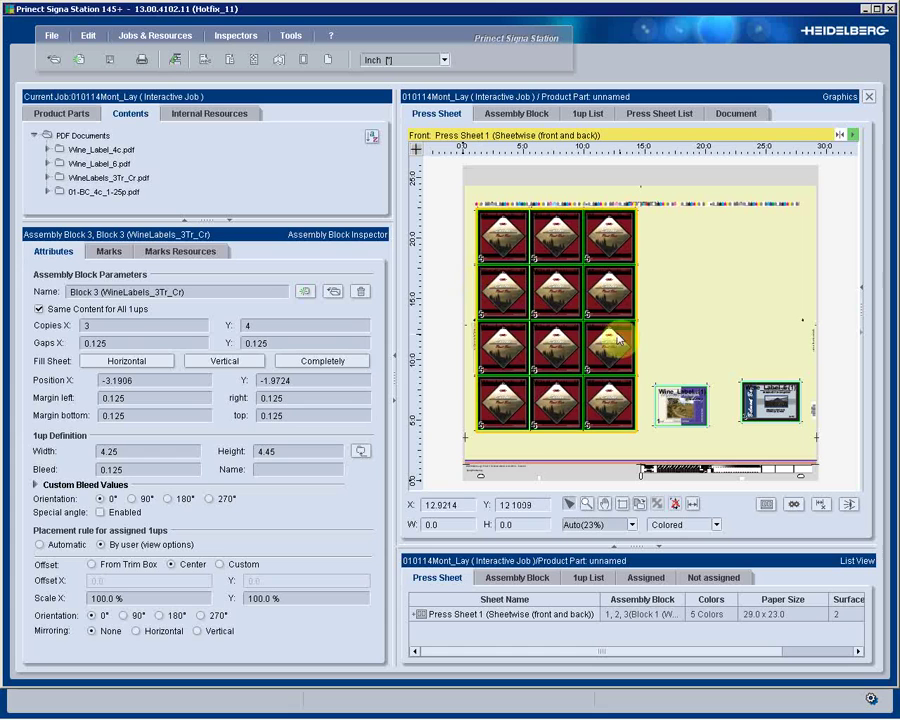
Repeat the small Wine_Label block as a 2 x 5 grid and nudge it slightly up
{"action": "left_click", "coordinate": [668, 392]}
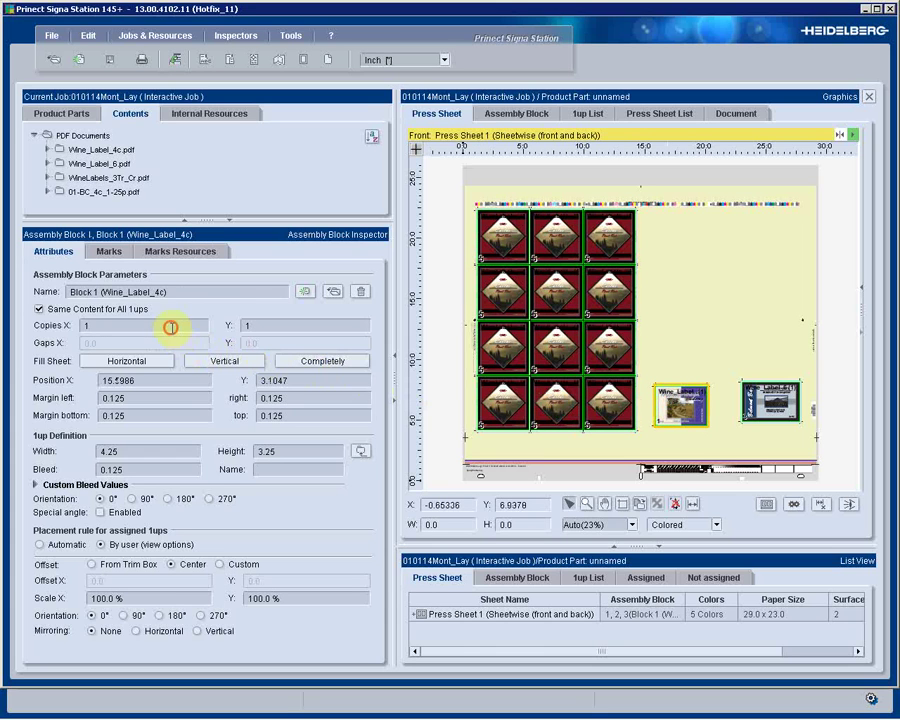
{"action": "left_click", "coordinate": [172, 326]}
{"action": "type", "text": "2"}
{"action": "key", "text": "Tab"}
{"action": "type", "text": "5"}
{"action": "key", "text": "Tab"}
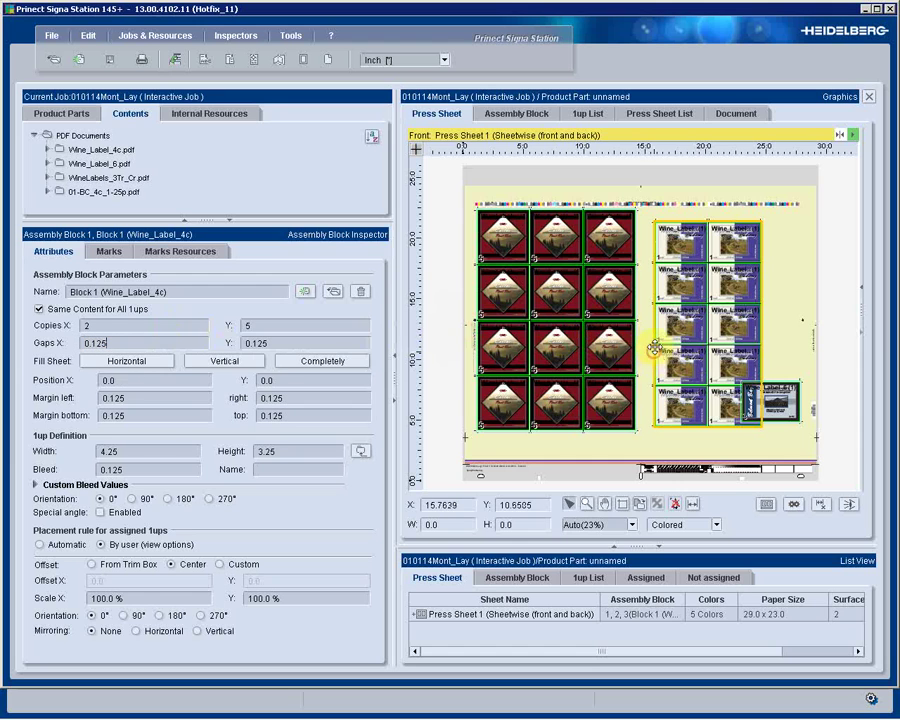
{"action": "left_click_drag", "start_coordinate": [652, 344], "coordinate": [621, 331]}
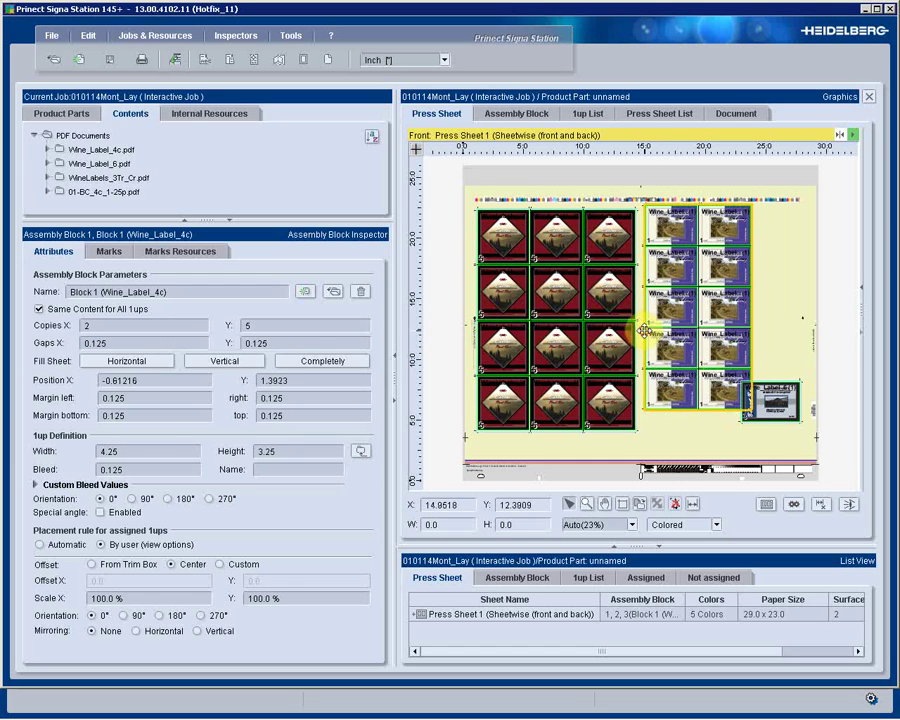
Rotate the Wine_Label_6 block to a special angle of 17.5°
{"action": "left_click", "coordinate": [777, 403]}
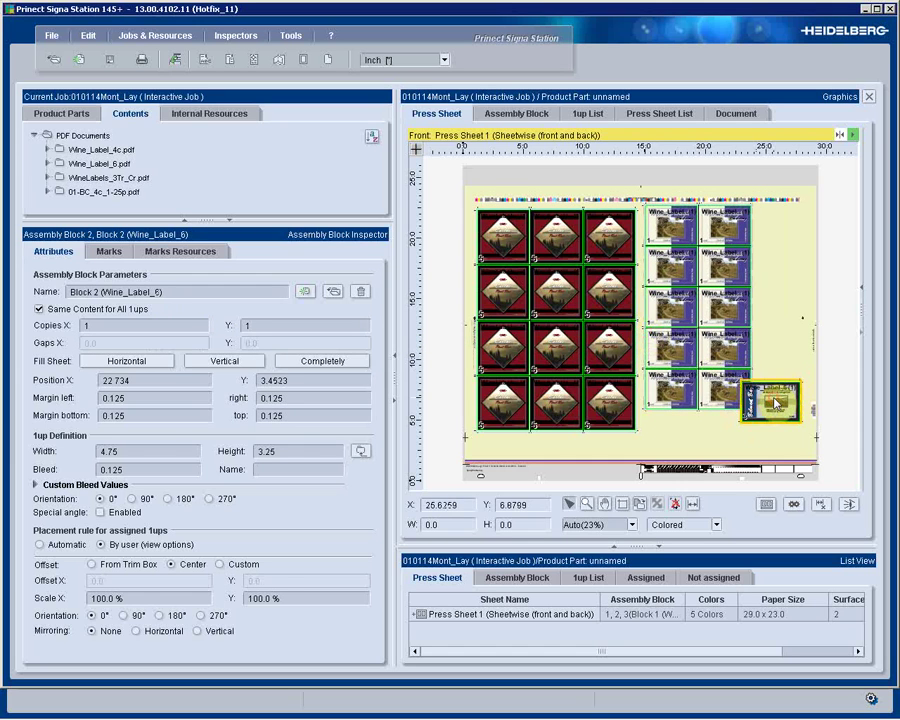
{"action": "left_click", "coordinate": [101, 514]}
{"action": "left_click", "coordinate": [323, 516]}
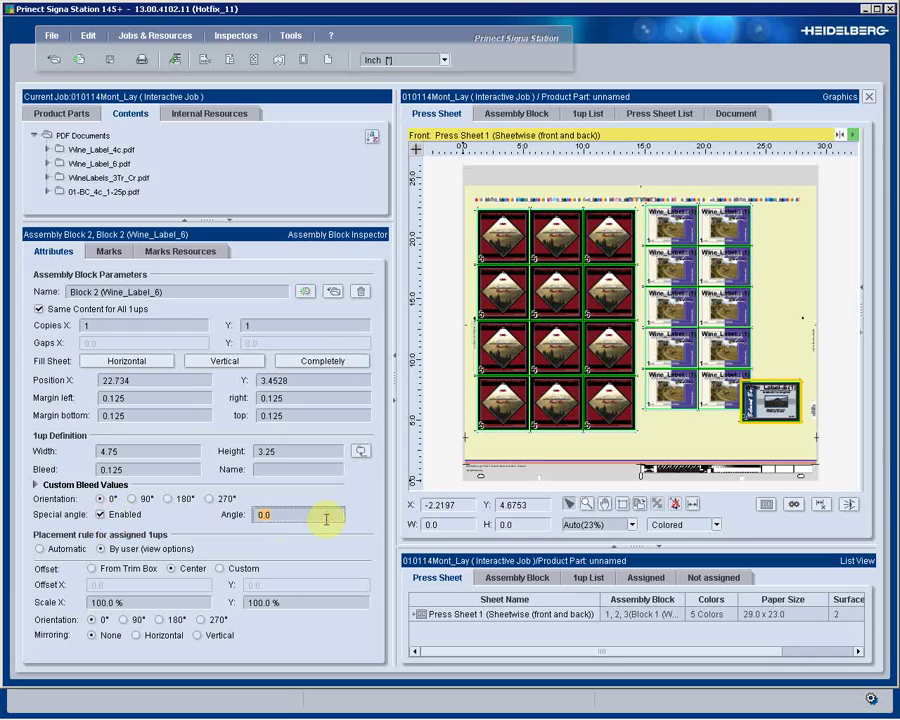
{"action": "type", "text": "17.5"}
{"action": "key", "text": "Tab"}
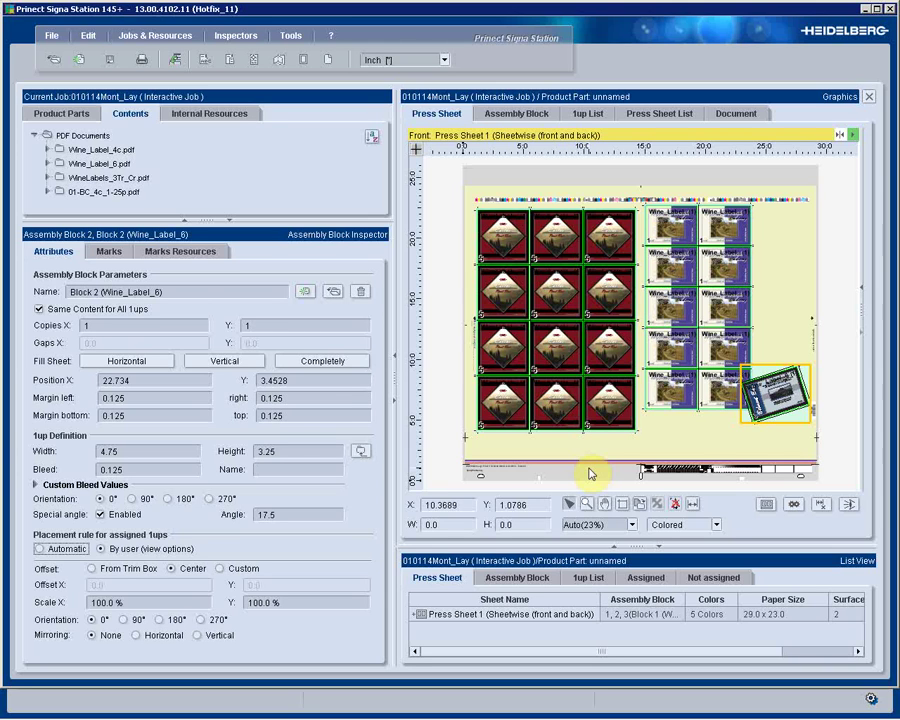
Return Wine_Label_6 upright and repeat it three times vertically (1 x 3)
{"action": "left_click", "coordinate": [100, 516]}
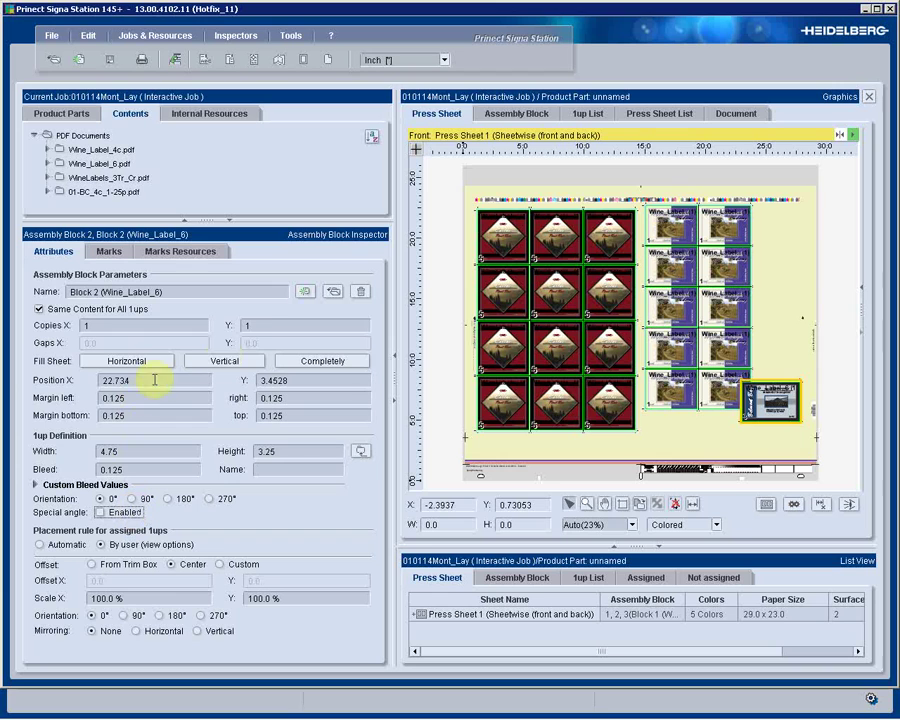
{"action": "double_click", "coordinate": [267, 325]}
{"action": "type", "text": "3"}
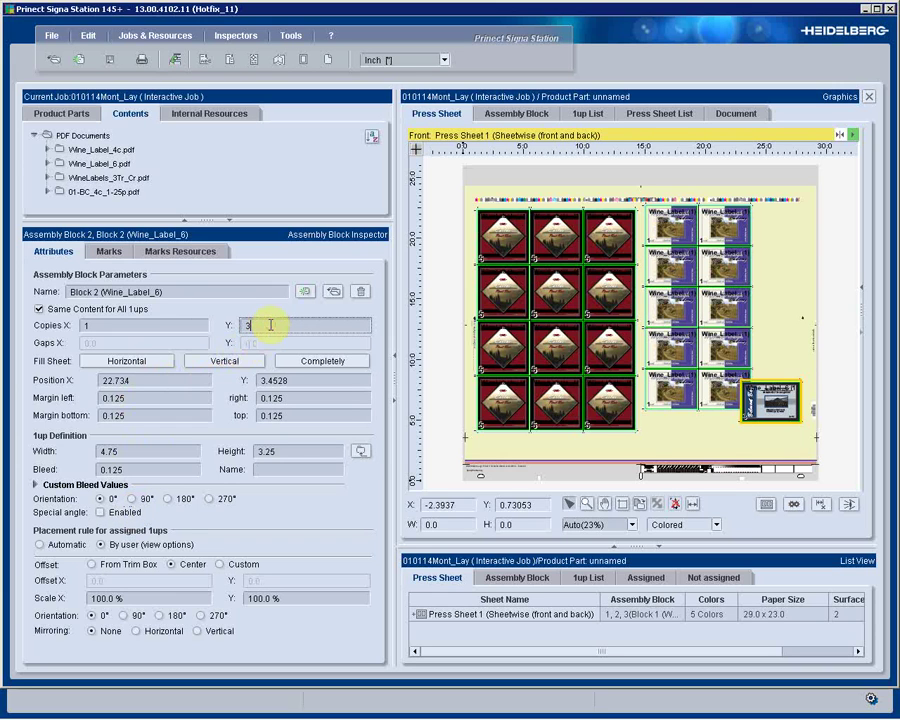
{"action": "key", "text": "Tab"}
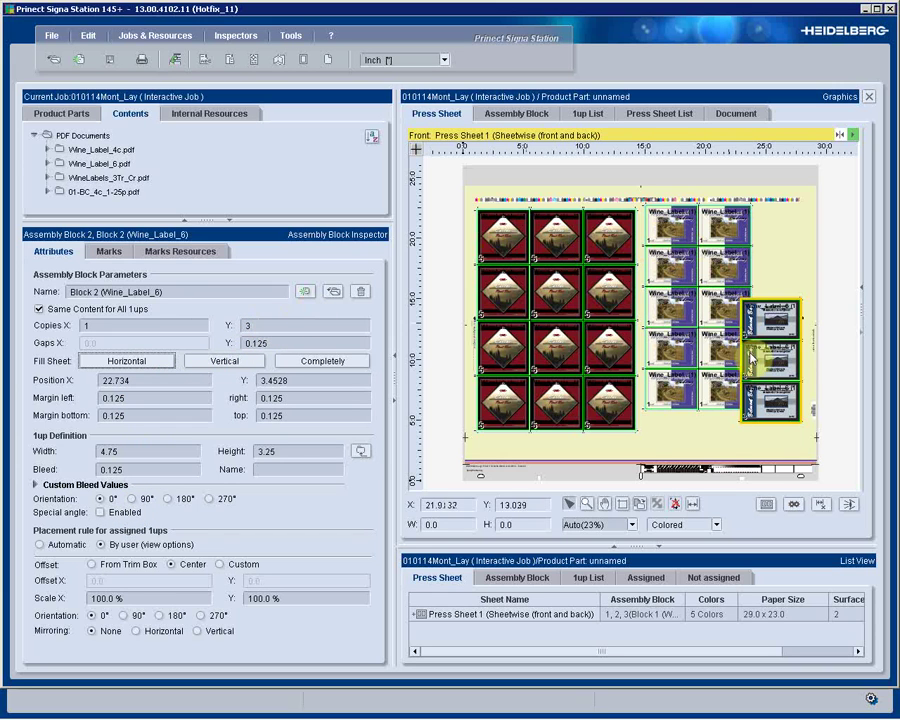
{"action": "left_click", "coordinate": [705, 422]}
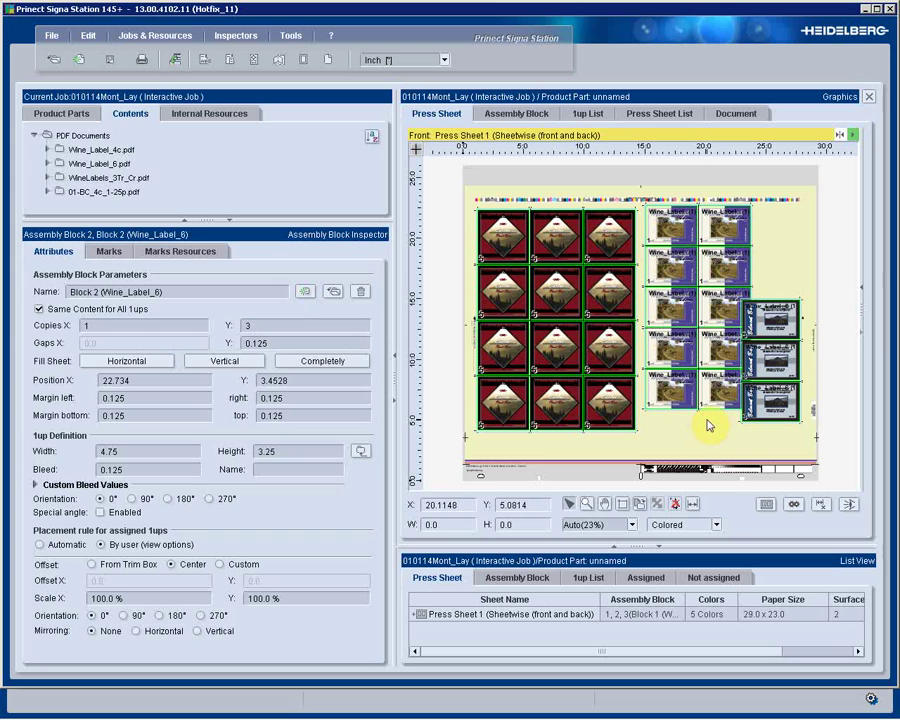
Auto-arrange the assembly blocks with margins 0.25 left and right, 0.5 bottom and top
{"action": "right_click", "coordinate": [486, 439]}
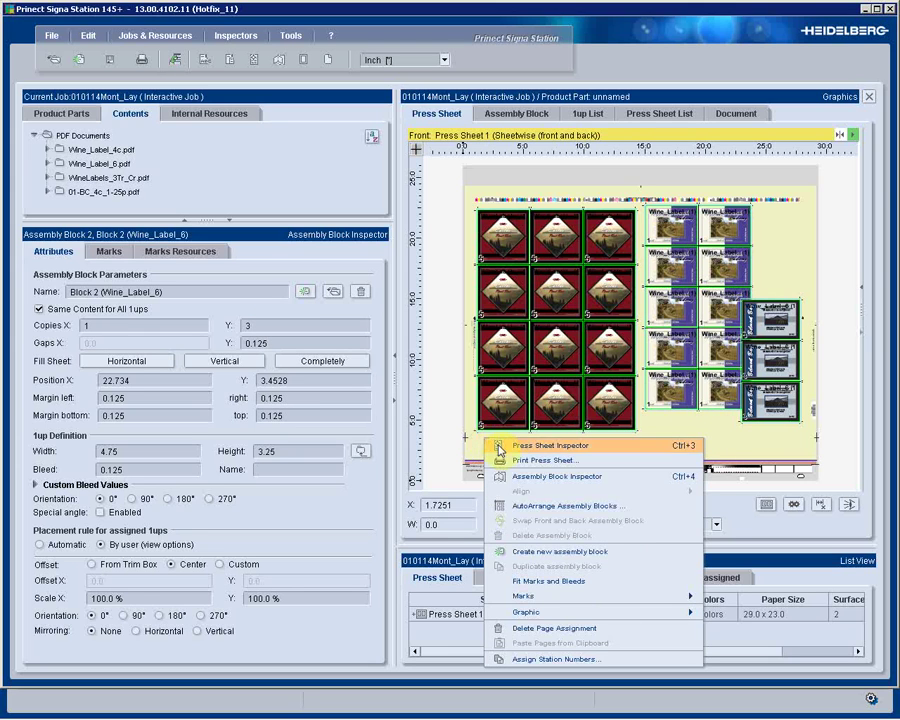
{"action": "left_click", "coordinate": [536, 506]}
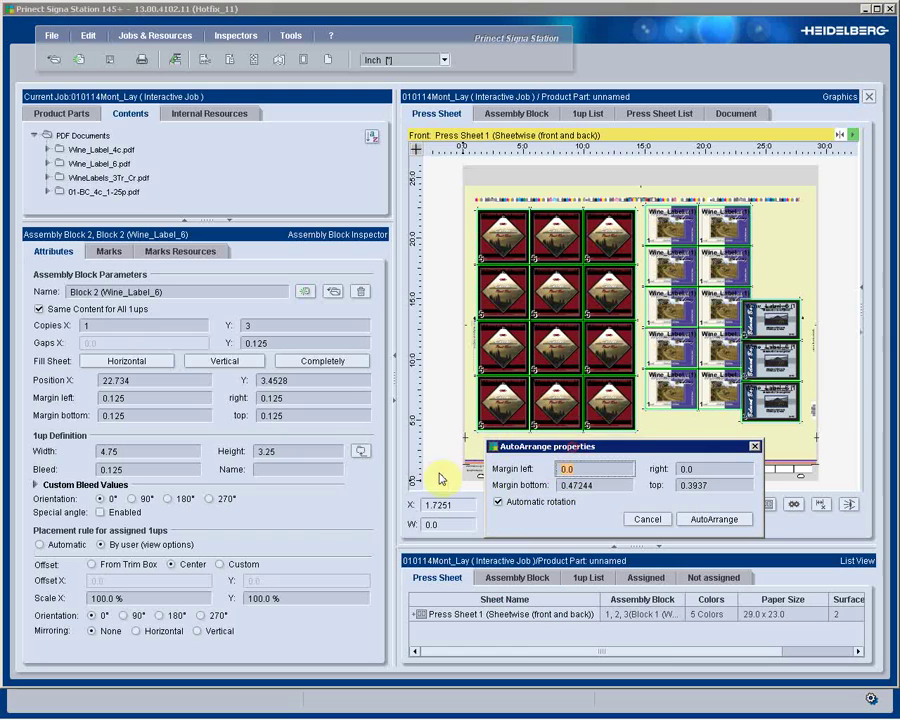
{"action": "type", "text": "0.25"}
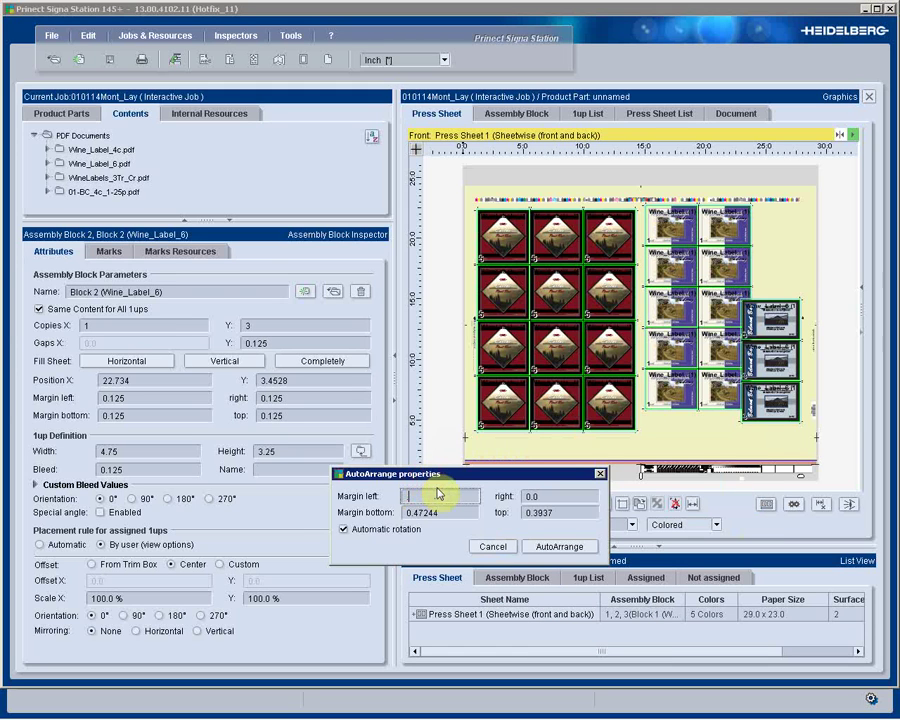
{"action": "key", "text": "Tab"}
{"action": "type", "text": "0.25"}
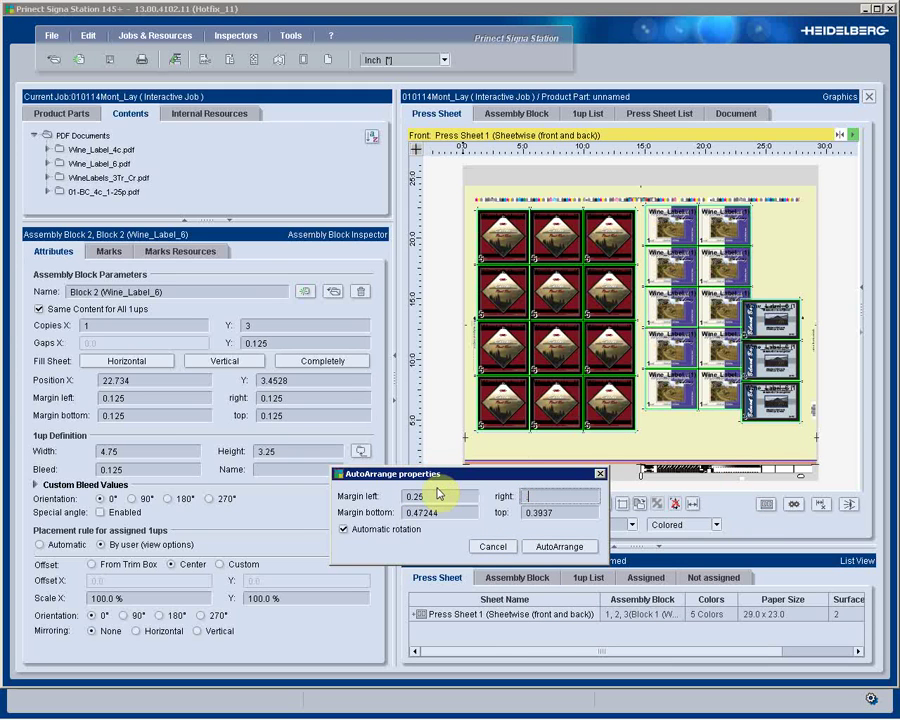
{"action": "key", "text": "Tab"}
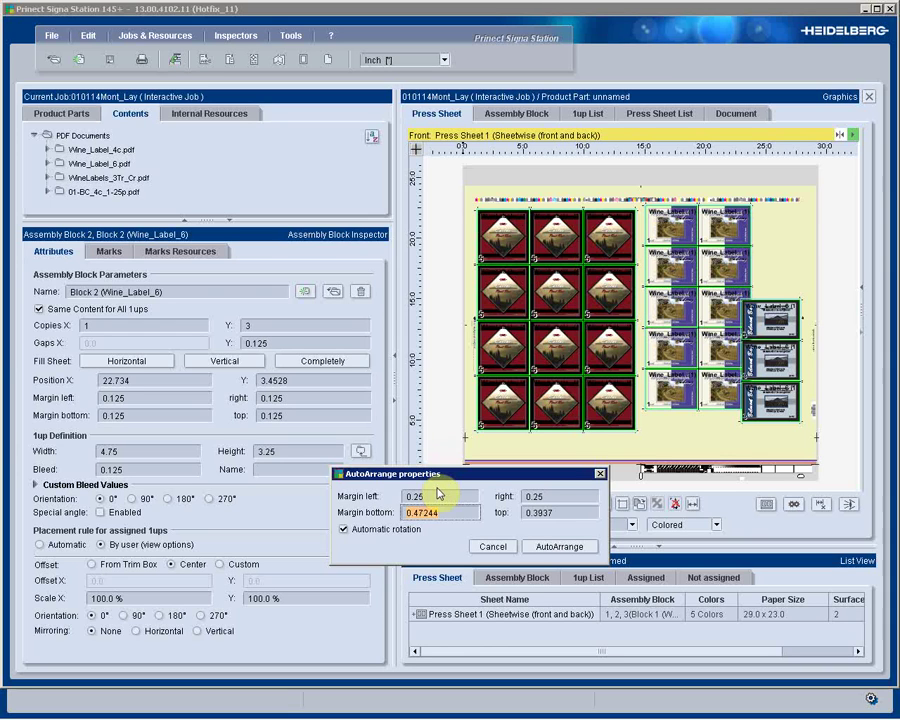
{"action": "type", "text": "0.5"}
{"action": "key", "text": "Tab"}
{"action": "key", "text": "BackSpace"}
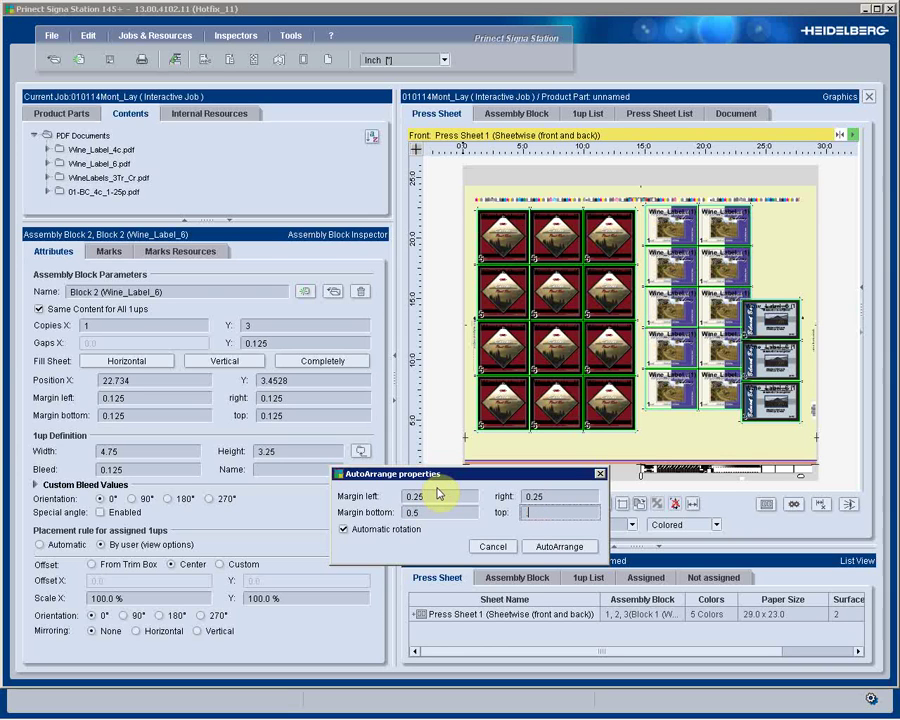
{"action": "type", "text": "0.5"}
{"action": "key", "text": "Tab"}
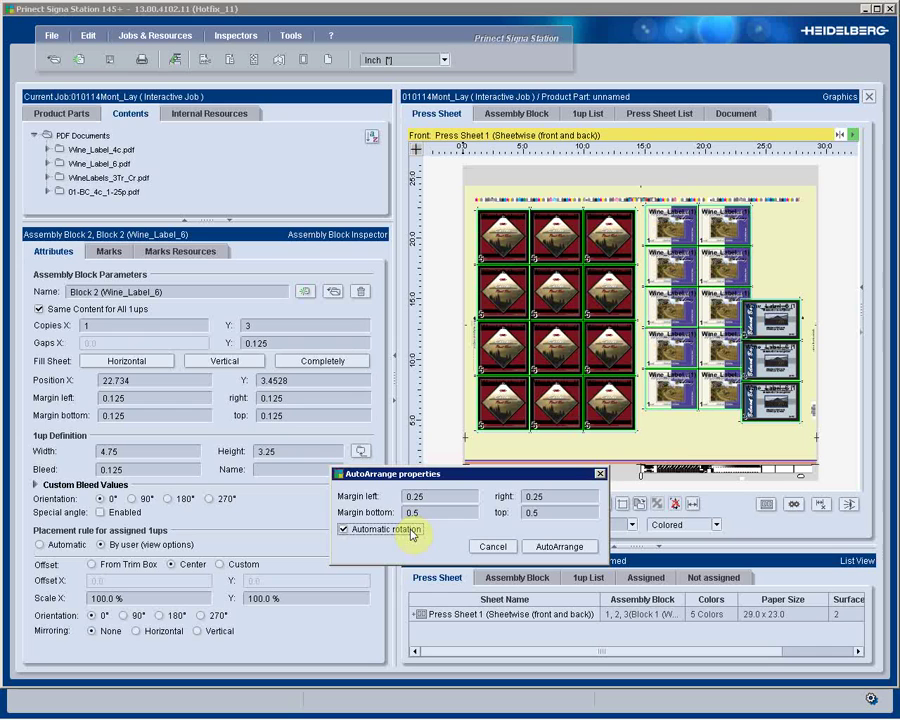
{"action": "left_click", "coordinate": [569, 546]}
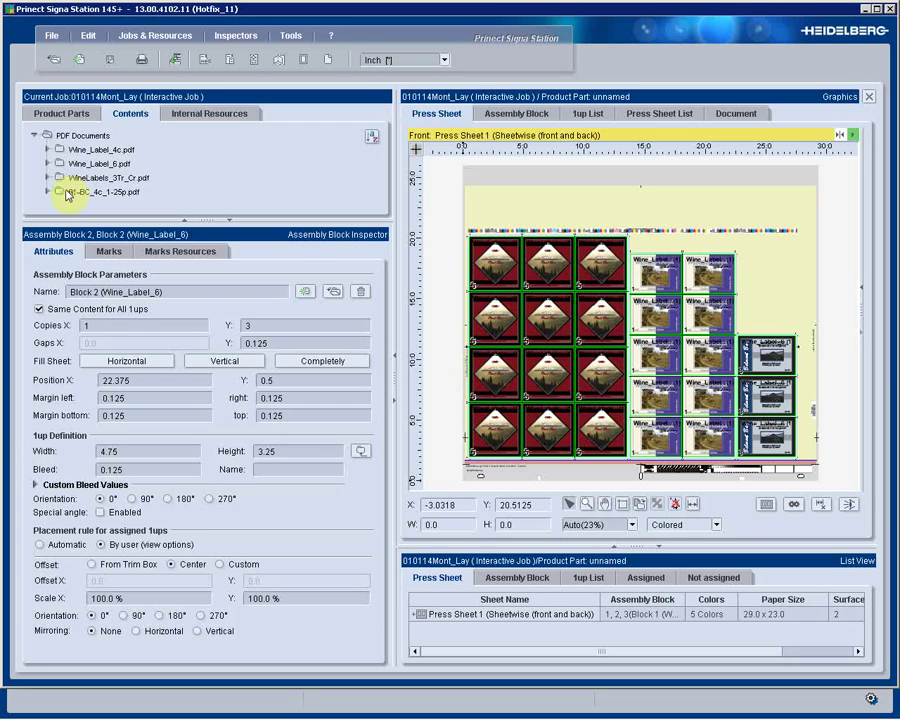
Add 01-BC_4c_1-25p.pdf business cards to the sheet and auto-arrange all blocks again
{"action": "left_click_drag", "start_coordinate": [74, 191], "coordinate": [757, 263]}
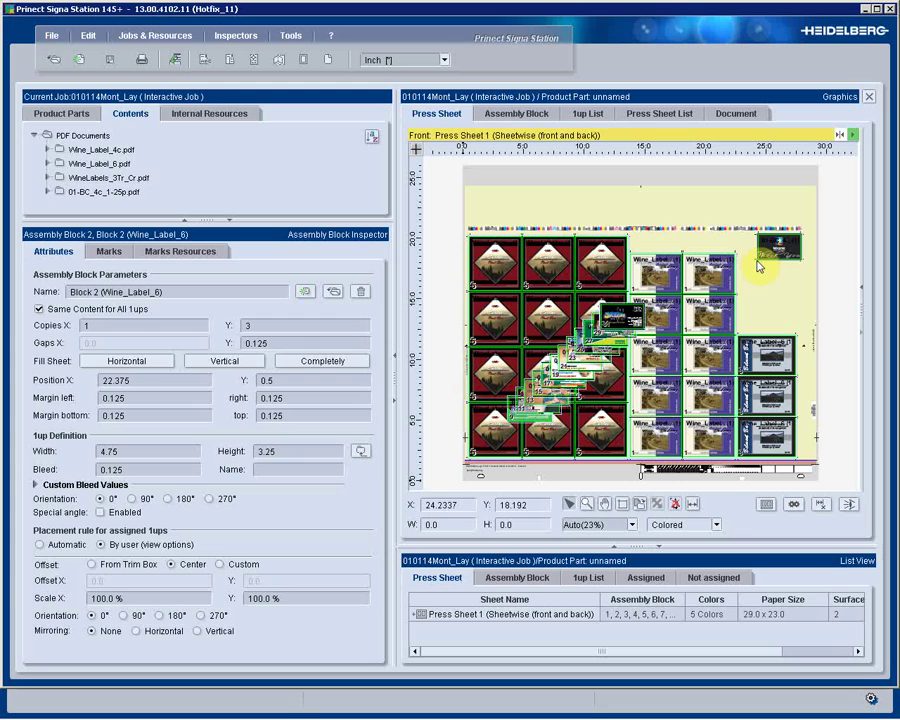
{"action": "right_click", "coordinate": [480, 207]}
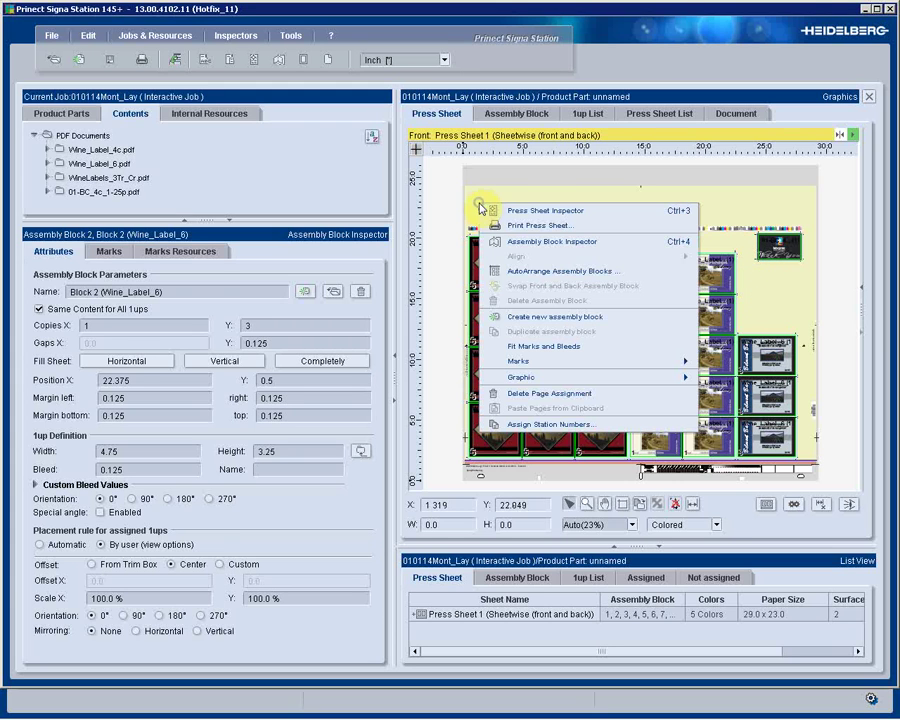
{"action": "left_click", "coordinate": [559, 277]}
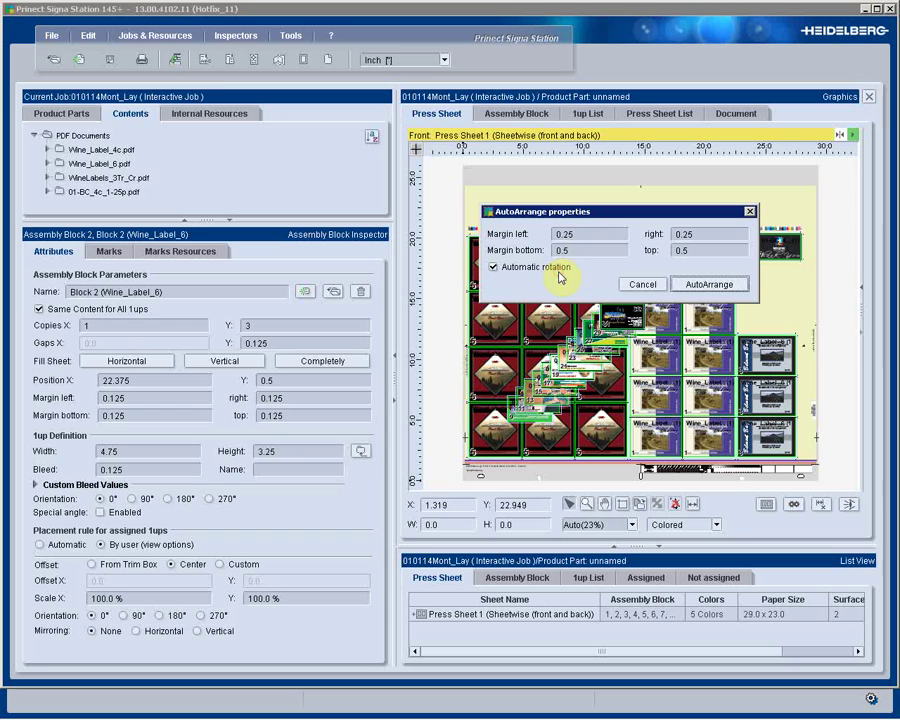
{"action": "left_click", "coordinate": [705, 286]}
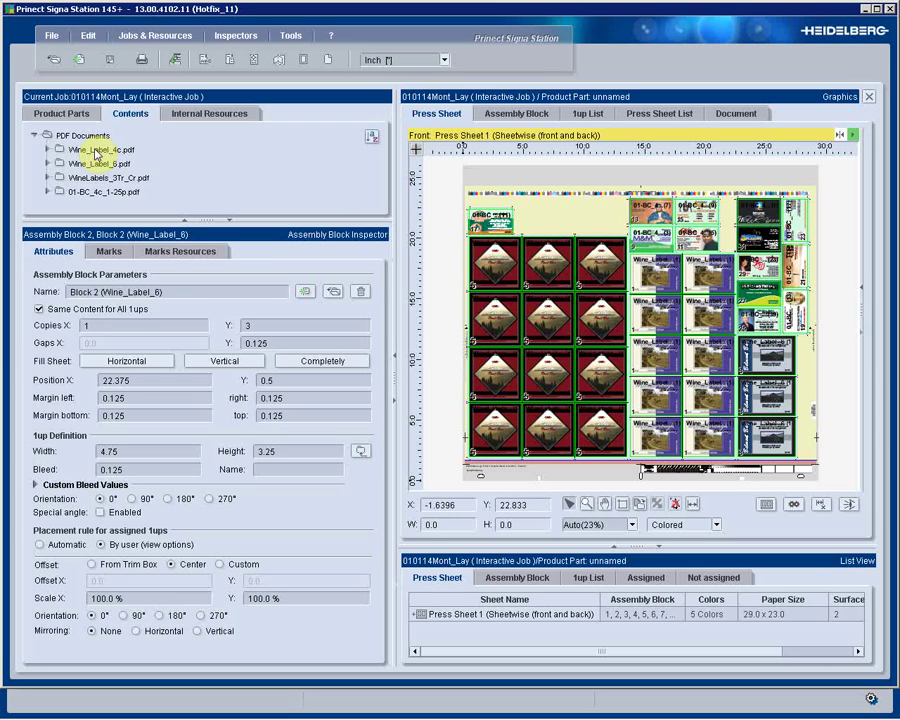
Fill sheet gaps with two more Wine_Label_4c labels, then show front and back side by side
{"action": "mouse_move", "coordinate": [96, 154]}
{"action": "left_click_drag", "start_coordinate": [96, 154], "coordinate": [526, 230]}
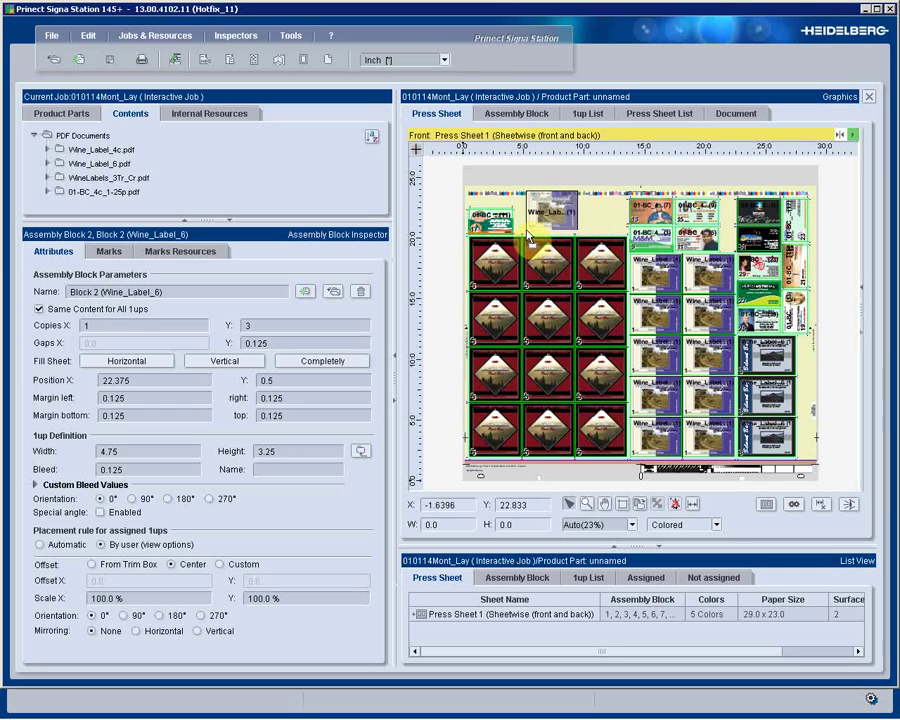
{"action": "left_click_drag", "start_coordinate": [122, 155], "coordinate": [598, 230]}
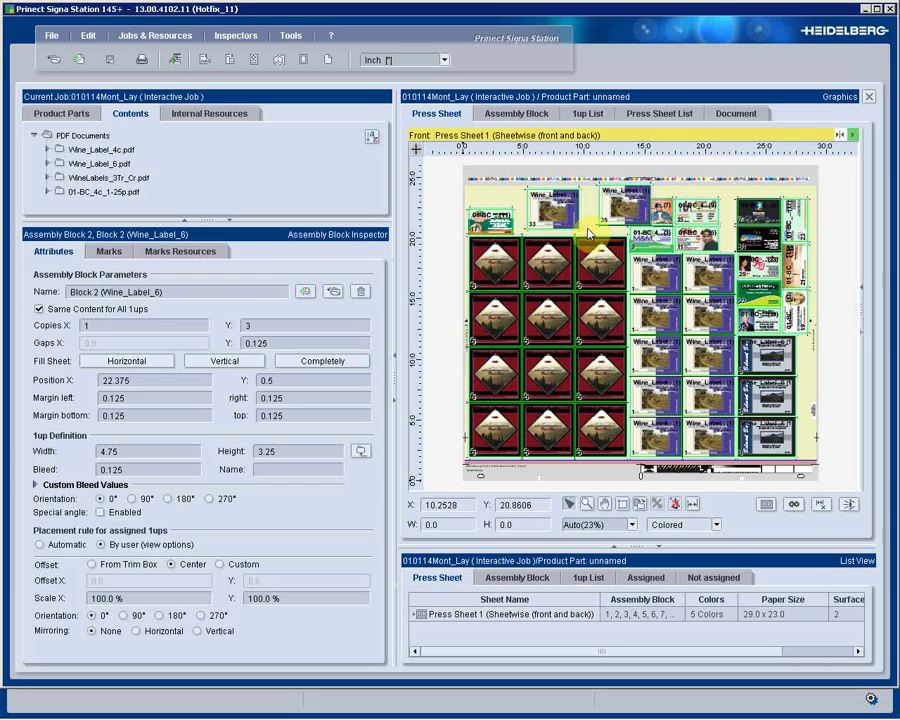
{"action": "left_click", "coordinate": [527, 212]}
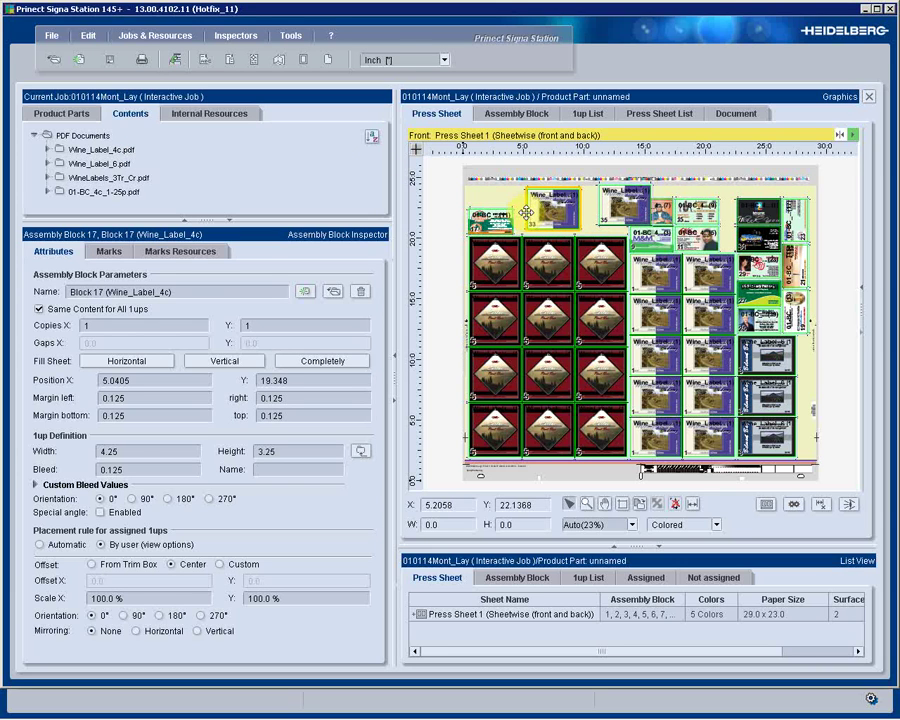
{"action": "double_click", "coordinate": [689, 137]}
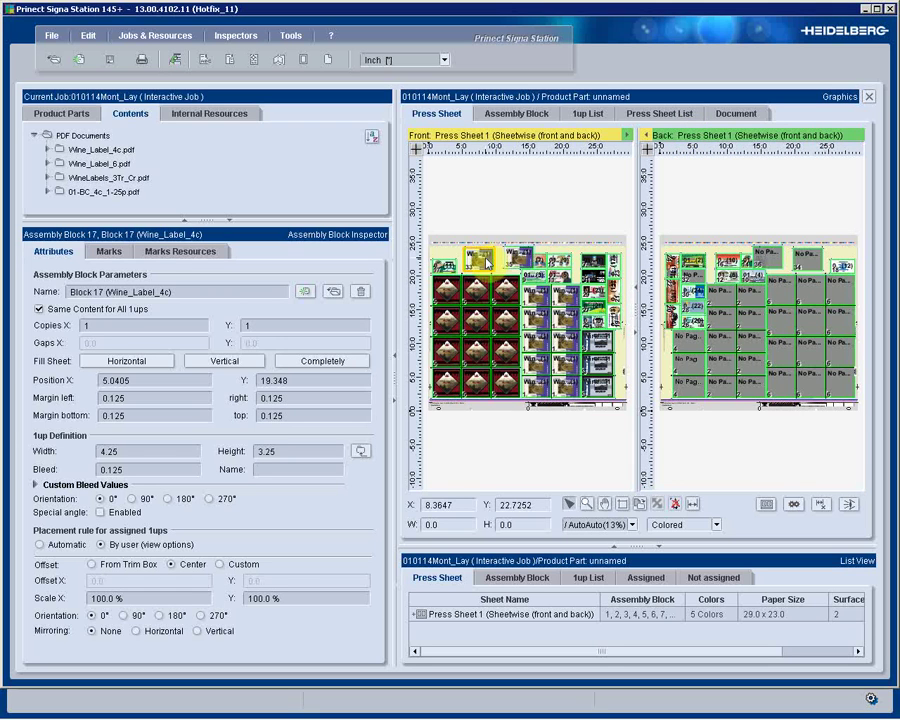
Nudge Wine_Label_4c block 33 up-left on the front sheet to X 0.6243, Y 0.34807
{"action": "mouse_move", "coordinate": [469, 262]}
{"action": "left_mouse_down"}
{"action": "mouse_move", "coordinate": [461, 248]}
{"action": "mouse_move", "coordinate": [452, 257]}
{"action": "mouse_move", "coordinate": [471, 256]}
{"action": "left_mouse_up"}
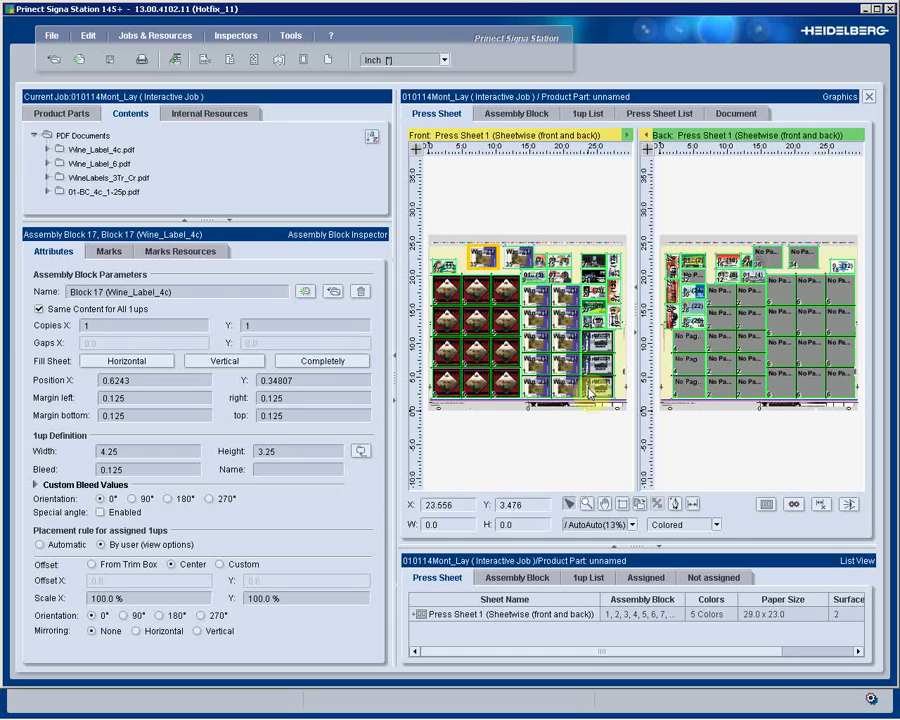
{"action": "left_click", "coordinate": [587, 503]}
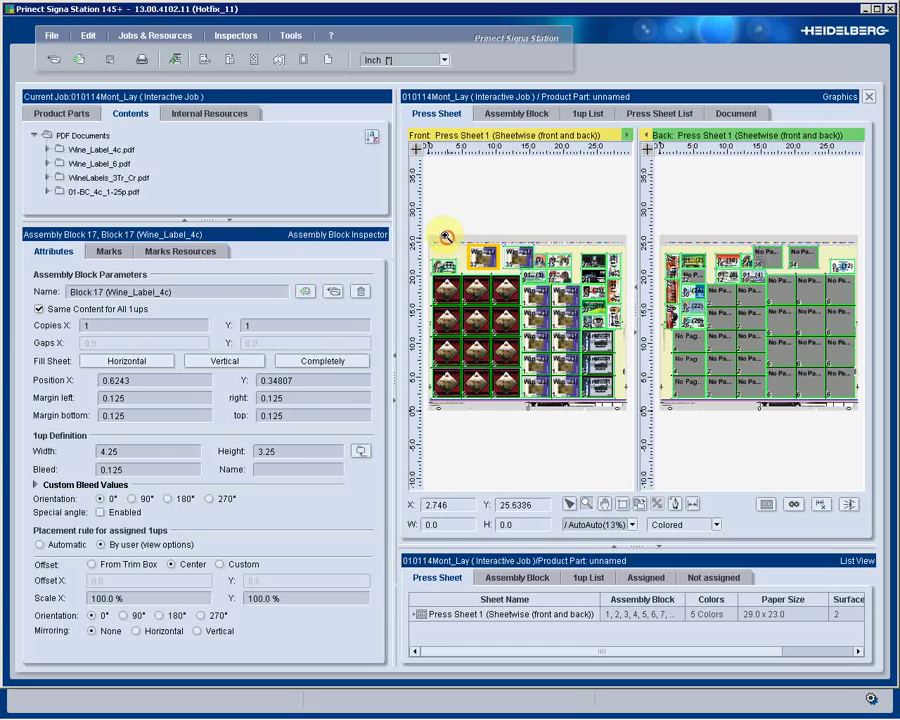
On the enlarged front at 86% zoom, drag wine labels 33 and 35 left and down against the 01-BC card
{"action": "left_click", "coordinate": [538, 295]}
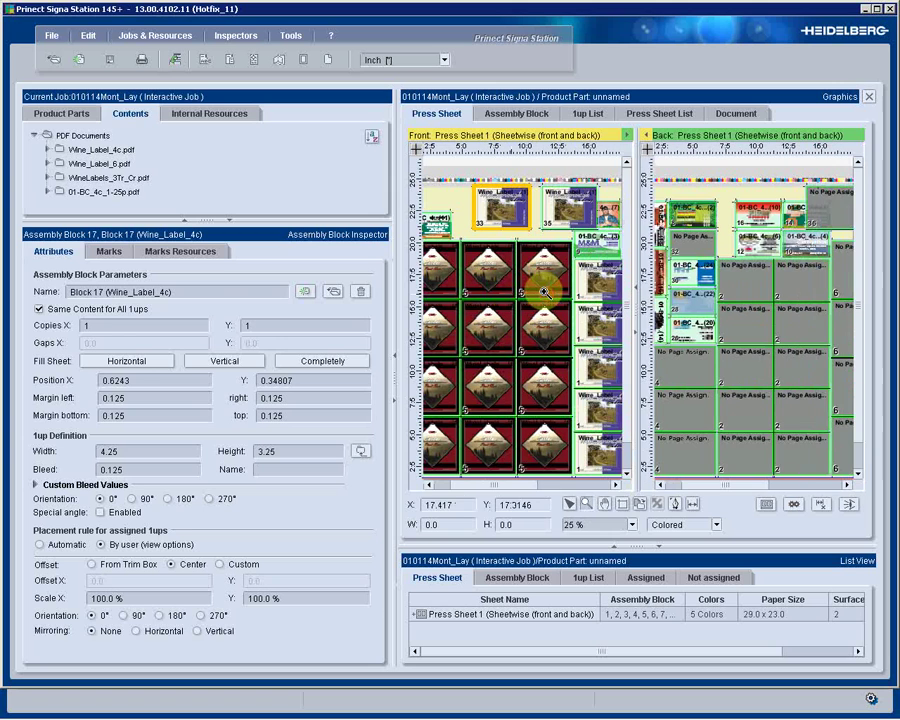
{"action": "double_click", "coordinate": [565, 134]}
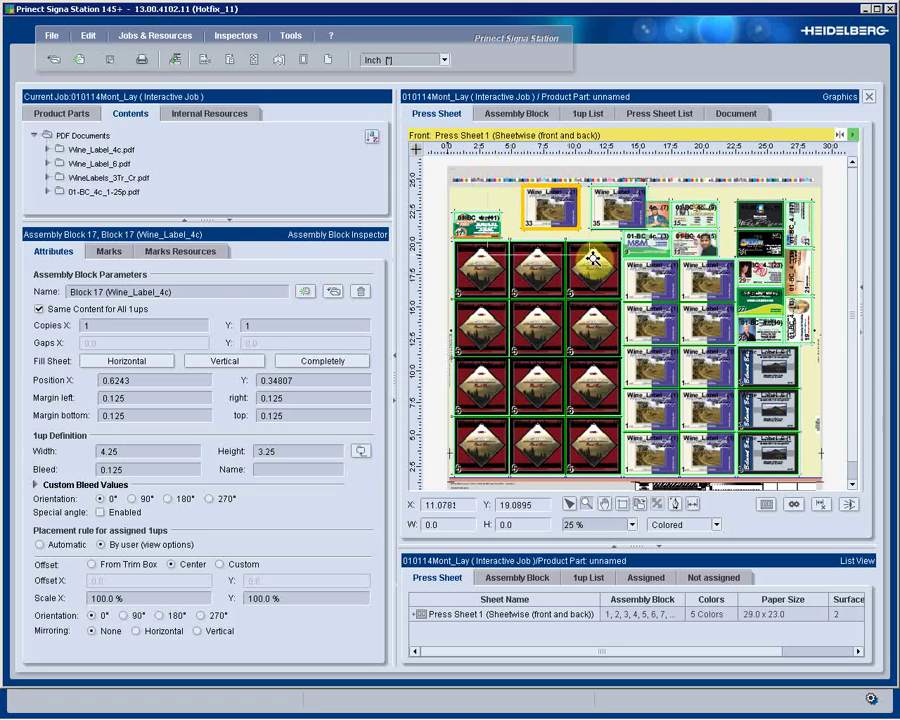
{"action": "left_click_drag", "start_coordinate": [593, 258], "coordinate": [478, 176]}
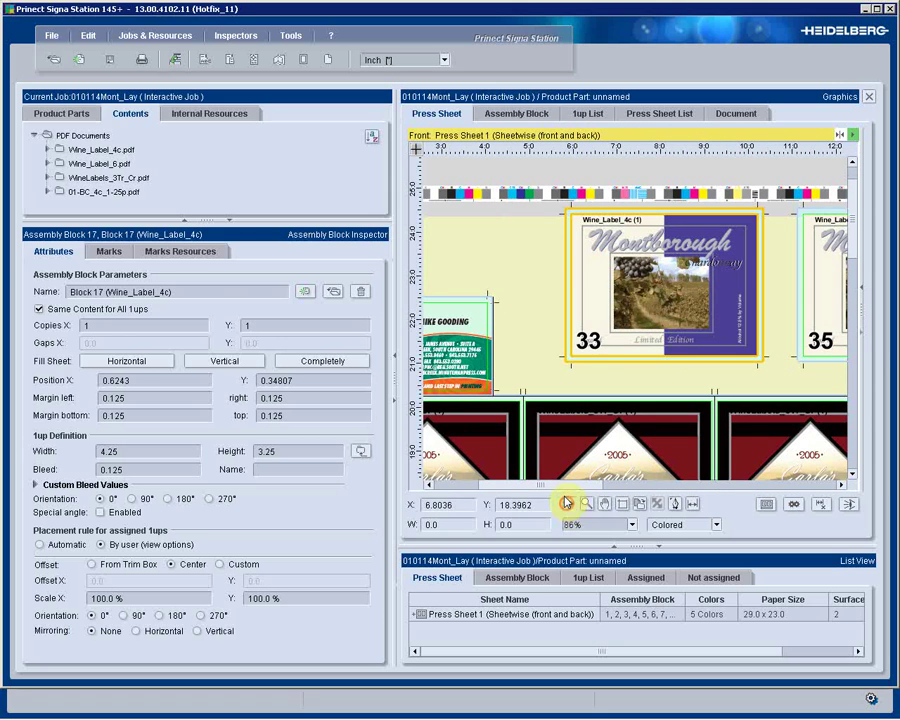
{"action": "left_click", "coordinate": [566, 503]}
{"action": "left_click", "coordinate": [600, 295]}
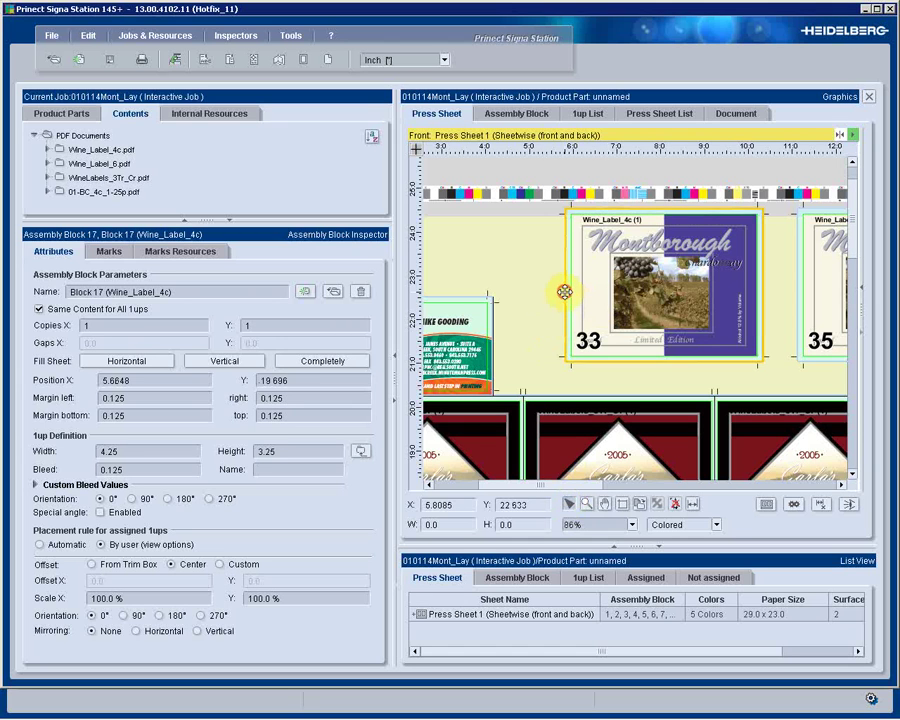
{"action": "left_click_drag", "start_coordinate": [564, 292], "coordinate": [487, 326]}
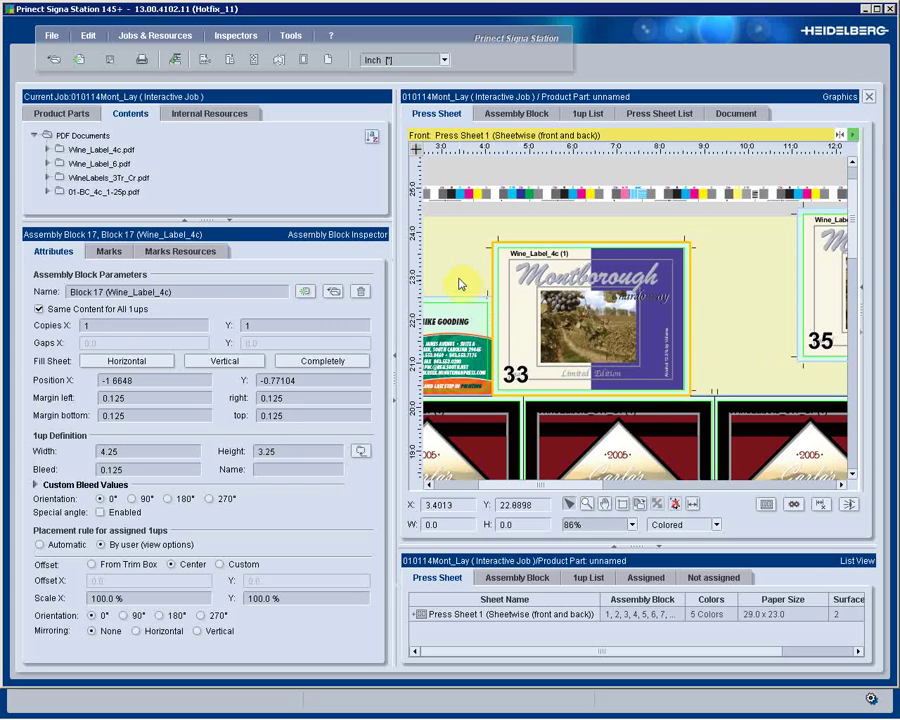
{"action": "left_click", "coordinate": [815, 271]}
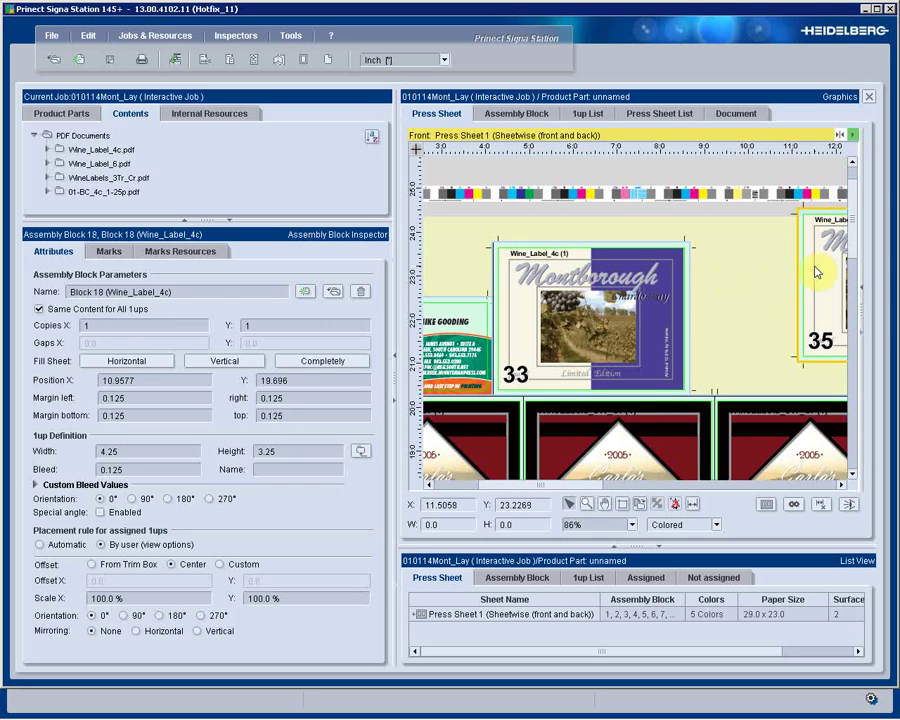
{"action": "left_click_drag", "start_coordinate": [796, 267], "coordinate": [689, 297]}
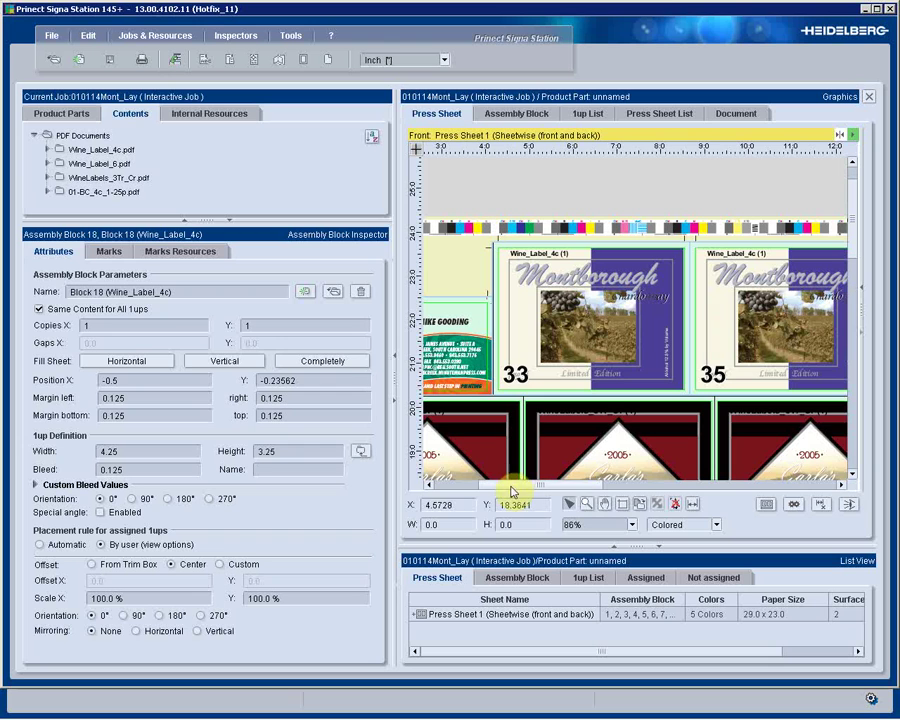
{"action": "left_click_drag", "start_coordinate": [512, 488], "coordinate": [448, 492]}
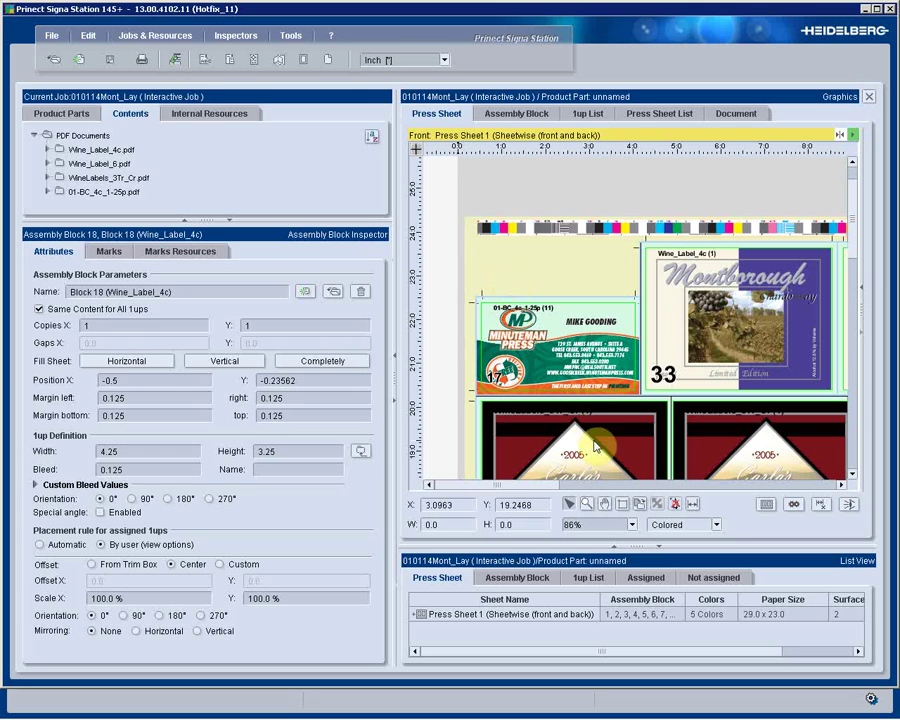
Apply Centering: Horizontal in the Press Sheet Inspector, checking the result at Auto zoom
{"action": "left_click", "coordinate": [634, 527]}
{"action": "left_click", "coordinate": [609, 538]}
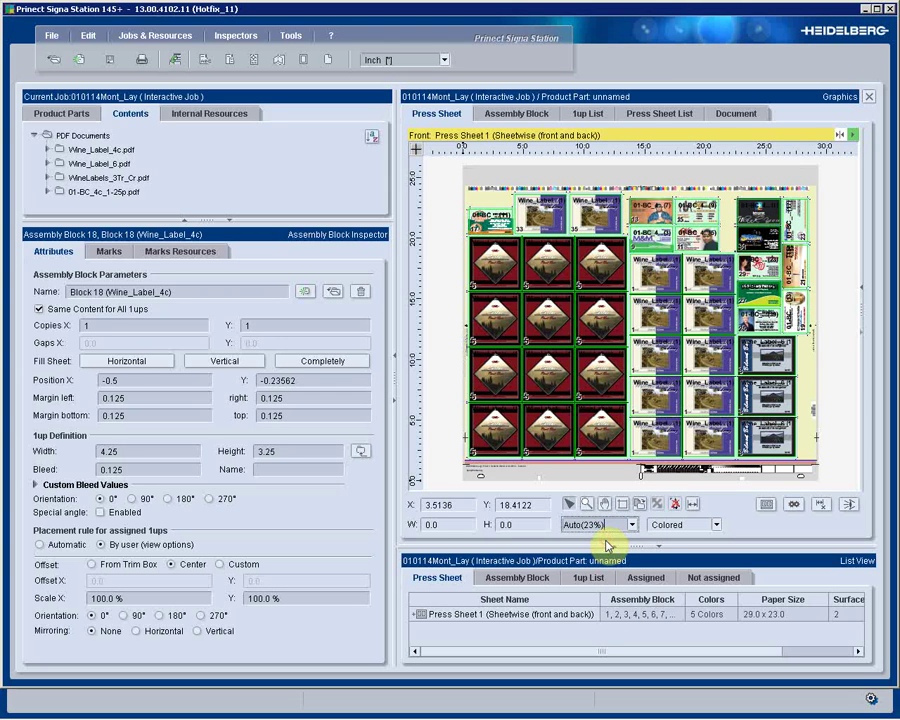
{"action": "left_click", "coordinate": [254, 60]}
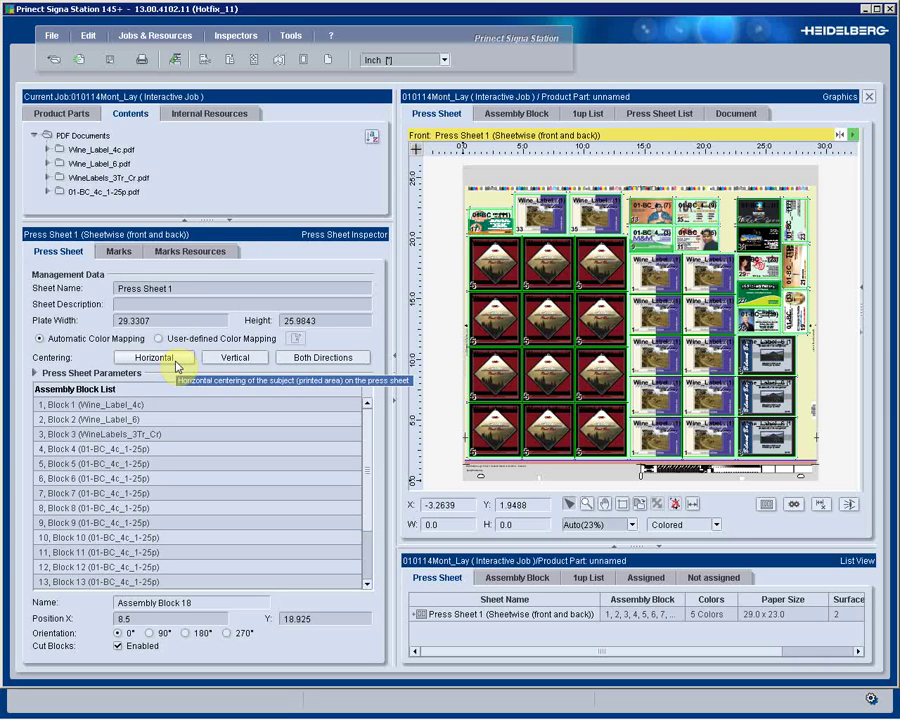
{"action": "left_click", "coordinate": [176, 366]}
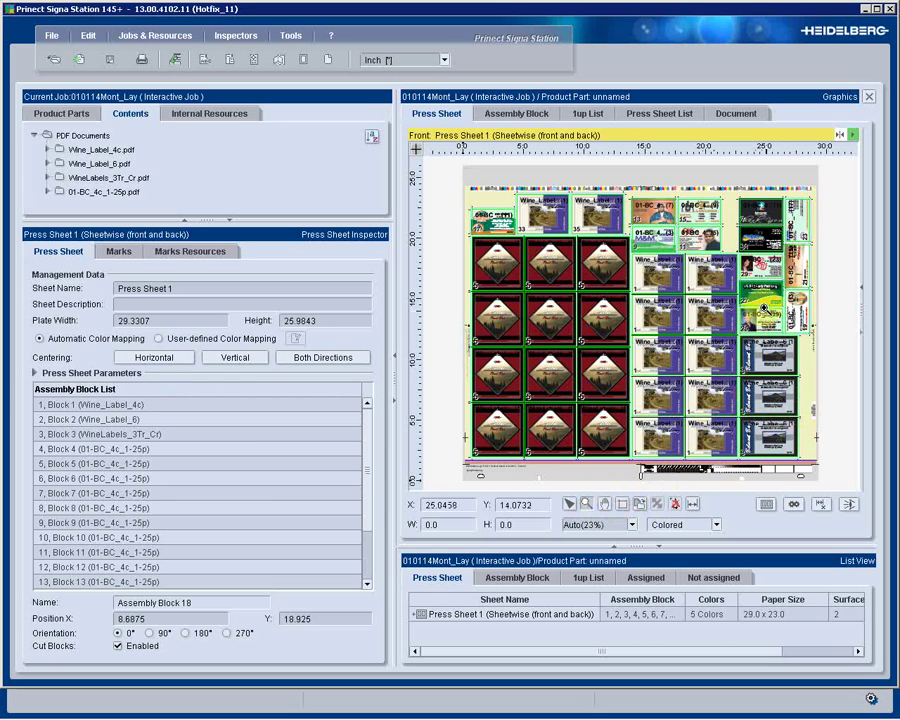
{"action": "left_click", "coordinate": [824, 422]}
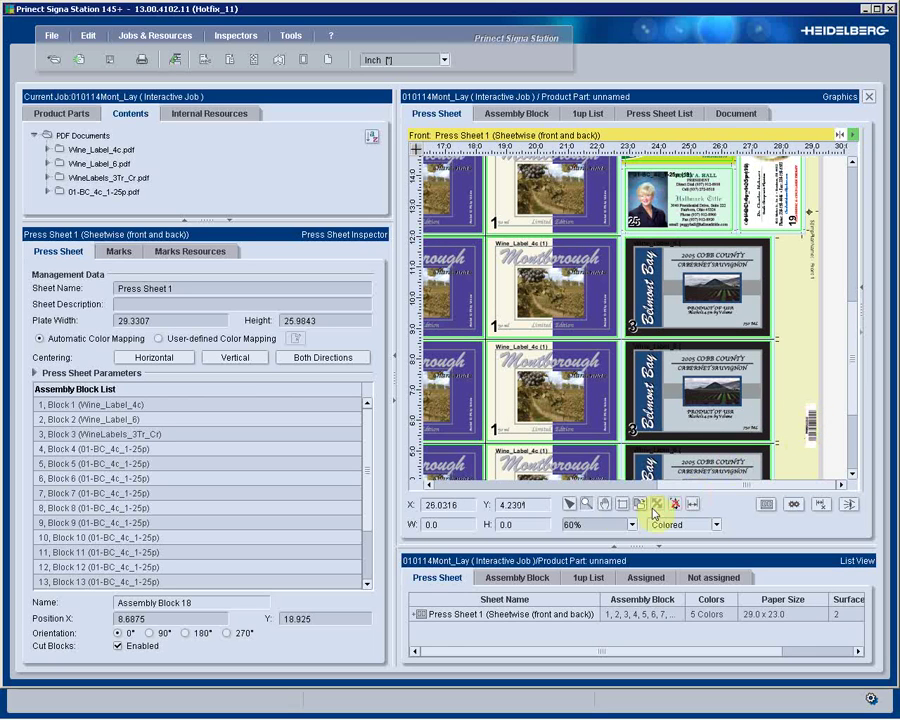
{"action": "left_click", "coordinate": [633, 526]}
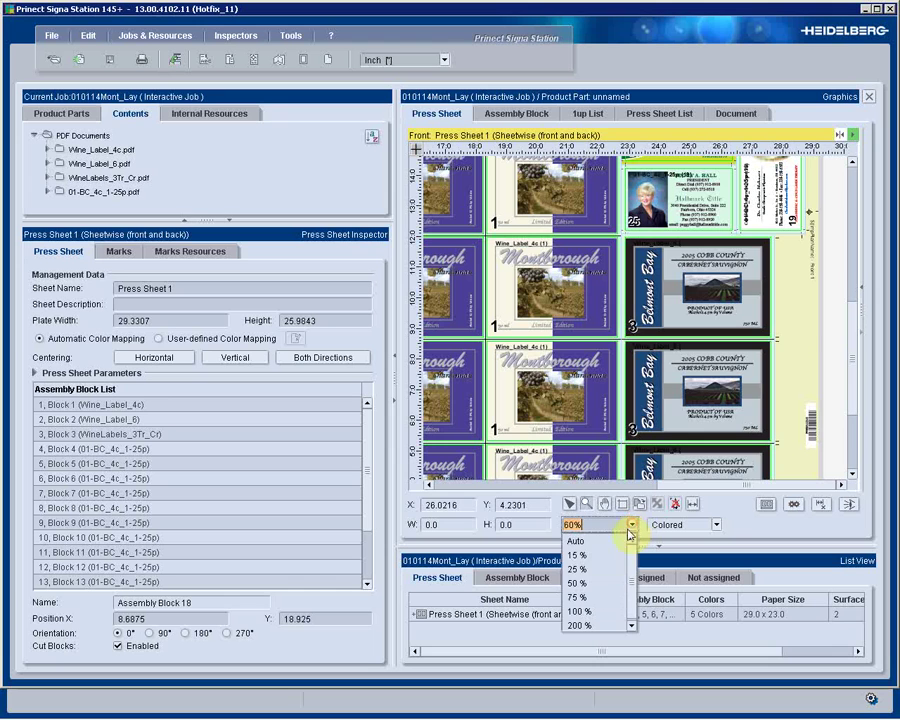
{"action": "left_click", "coordinate": [633, 538]}
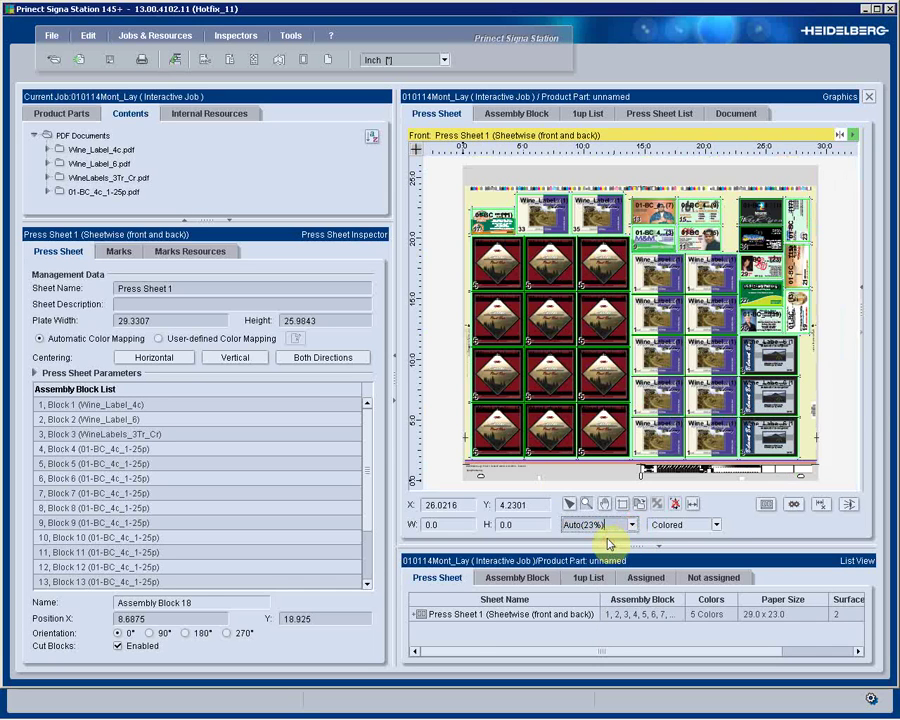
Output the Press Sheet 1 layout to Prinect Cockpit from the Print toolbar icon
{"action": "left_click", "coordinate": [141, 59]}
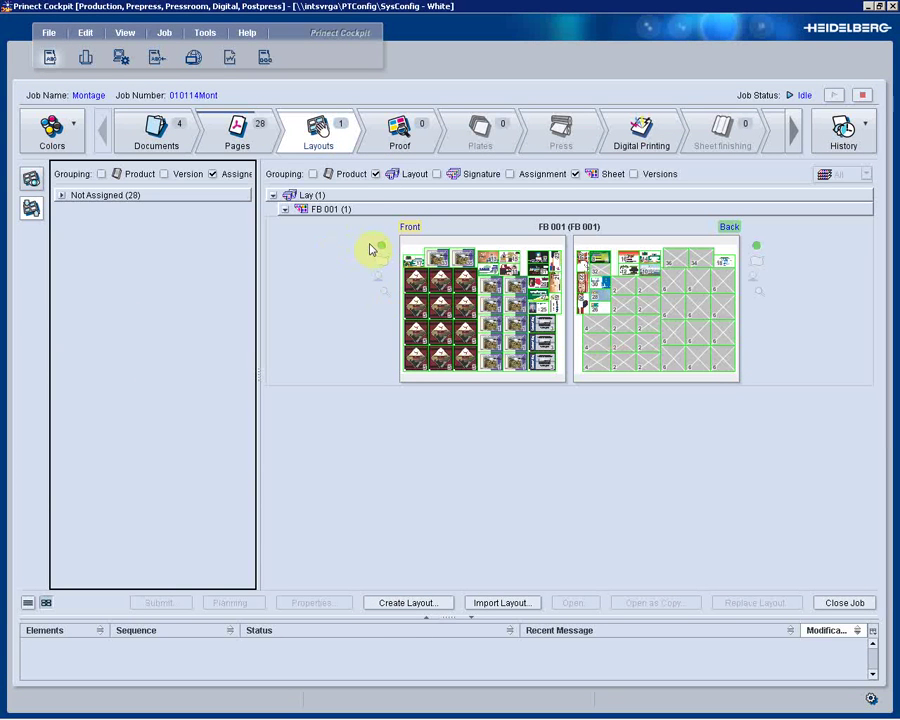
In the Proof view, submit End product's FB 001 front and back to ImposePDF, continuing past warnings
{"action": "left_click", "coordinate": [392, 142]}
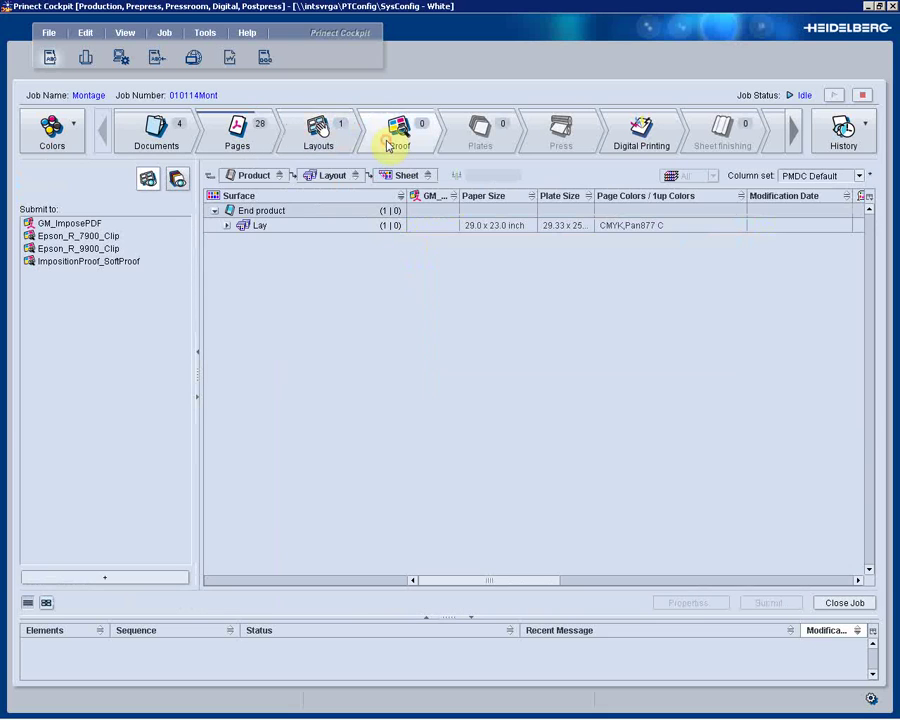
{"action": "right_click", "coordinate": [259, 213]}
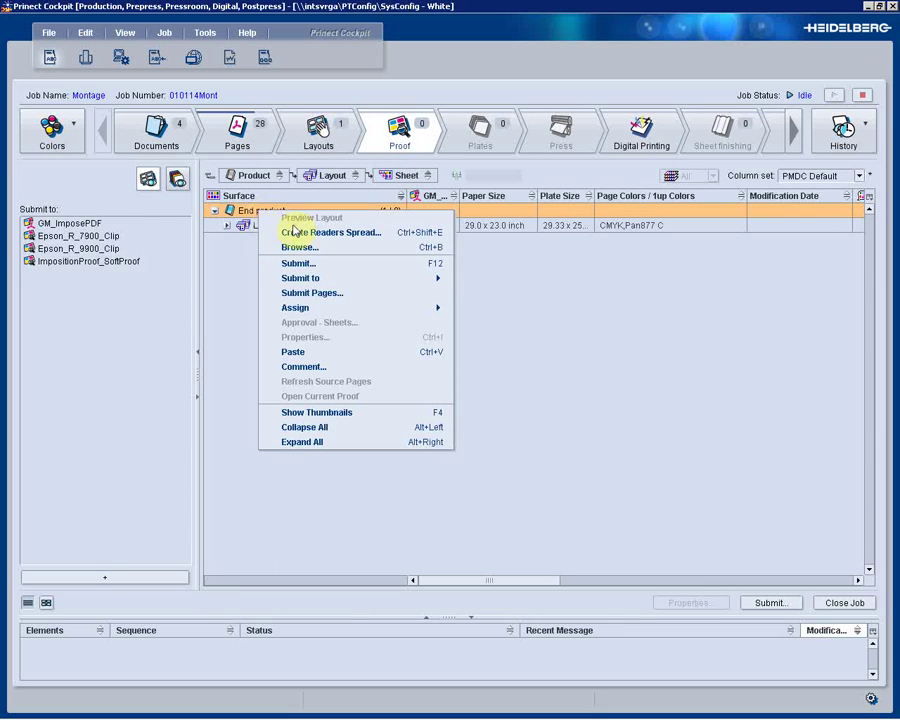
{"action": "mouse_move", "coordinate": [316, 279]}
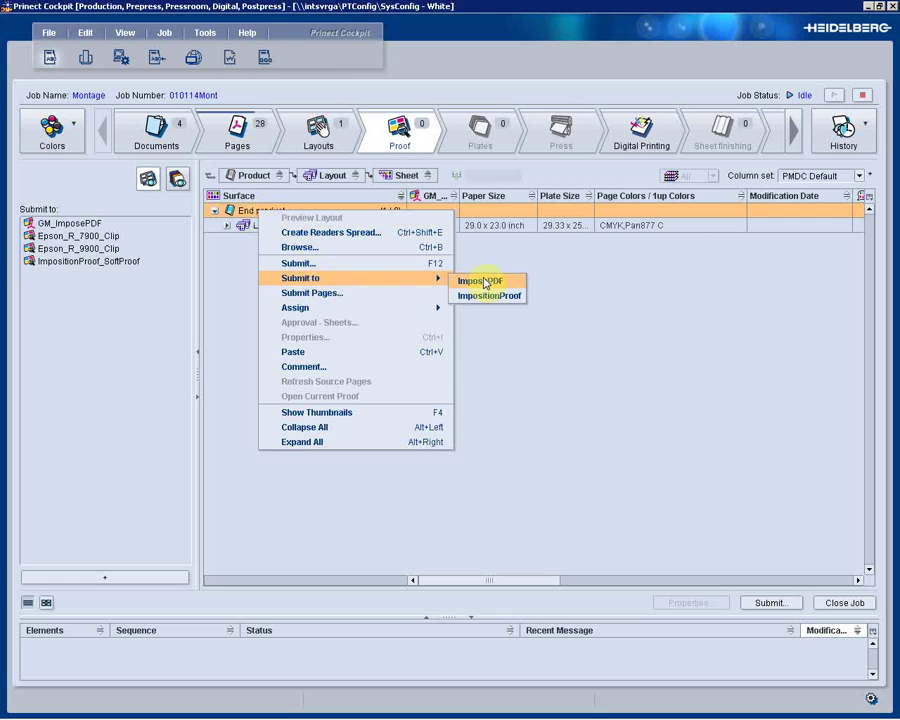
{"action": "left_click", "coordinate": [483, 284]}
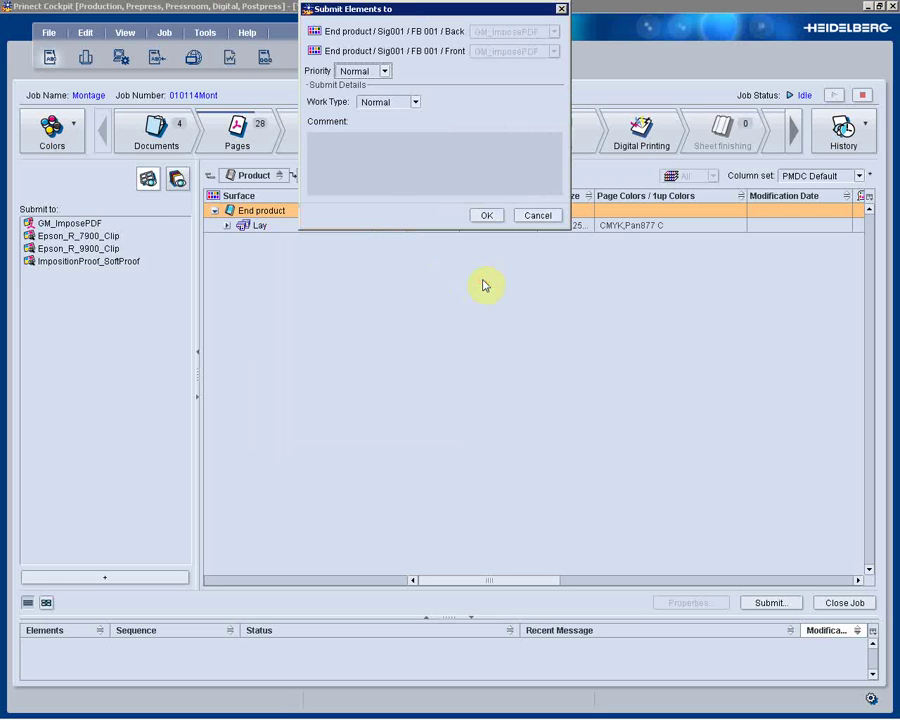
{"action": "left_click", "coordinate": [484, 214]}
{"action": "left_click", "coordinate": [568, 328]}
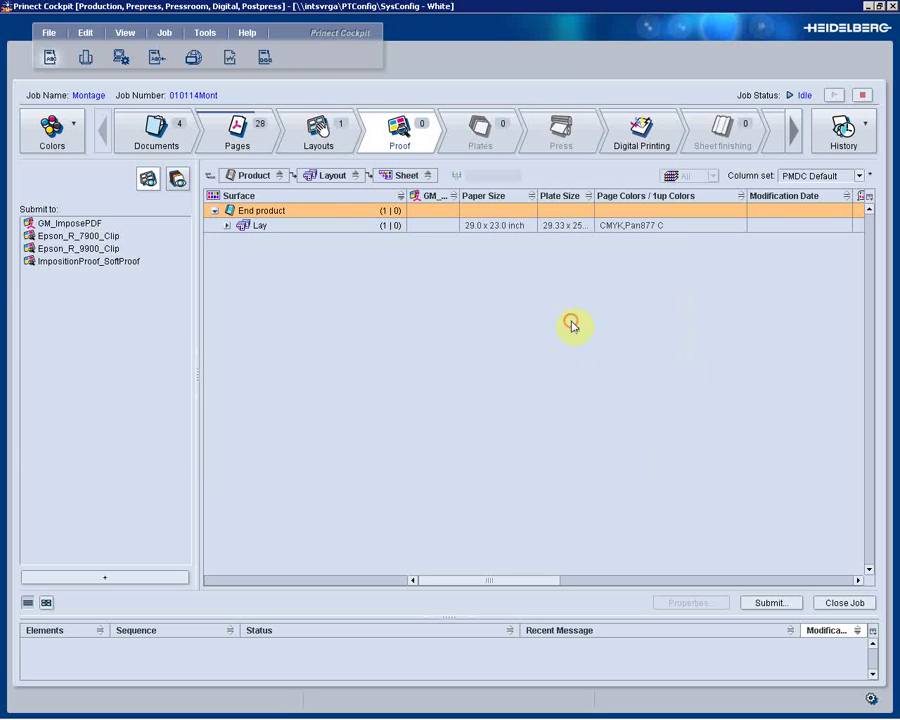